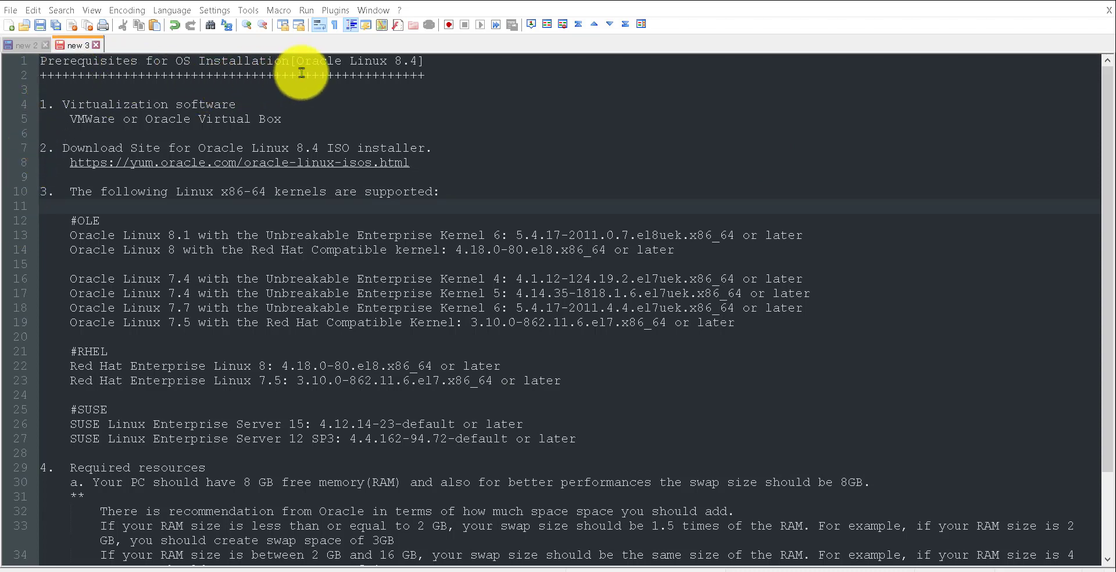
- Highlight 'Virtualization' and then 'Oracle Virtual Box' in the Notepad++ notes
left_click(63, 102)
left_click_drag(62, 102, 181, 100)
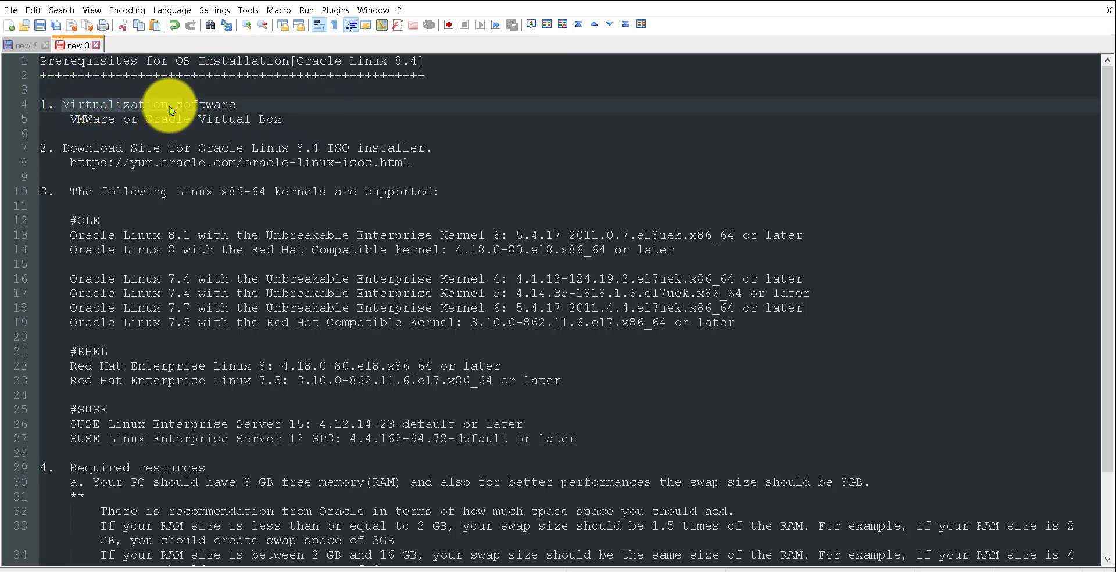
left_click(168, 114)
left_click_drag(146, 119, 293, 123)
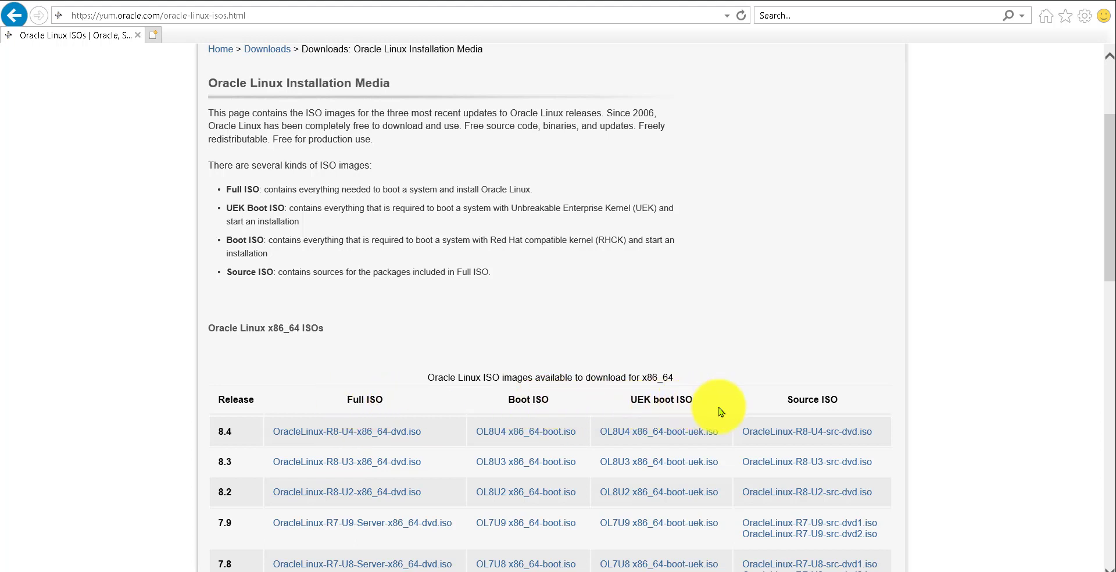
- Bring the Notepad++ prerequisites notes back to the front from Internet Explorer
mouse_move(451, 571)
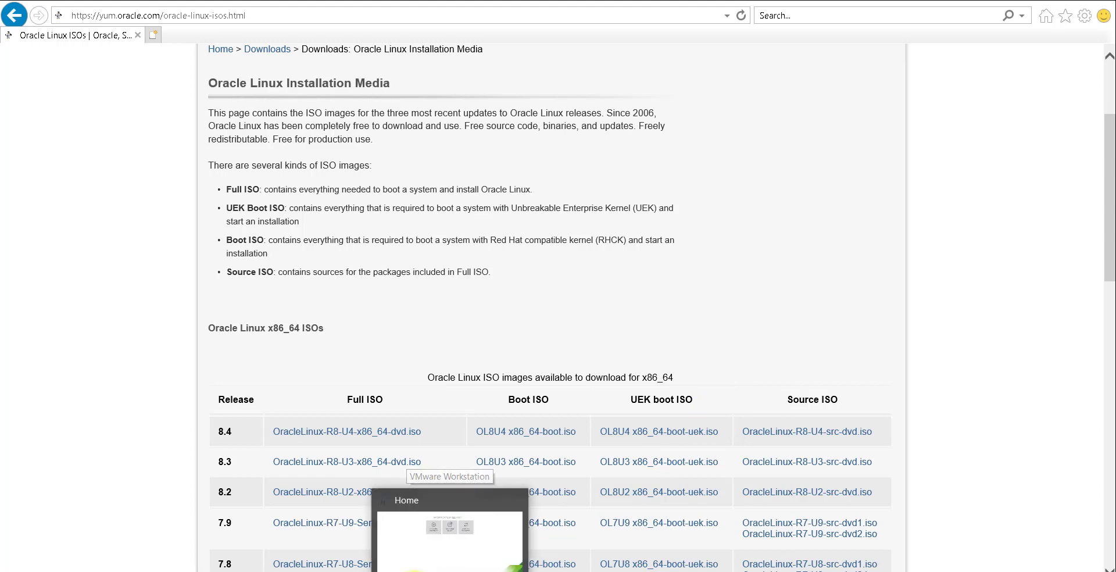
left_click(326, 534)
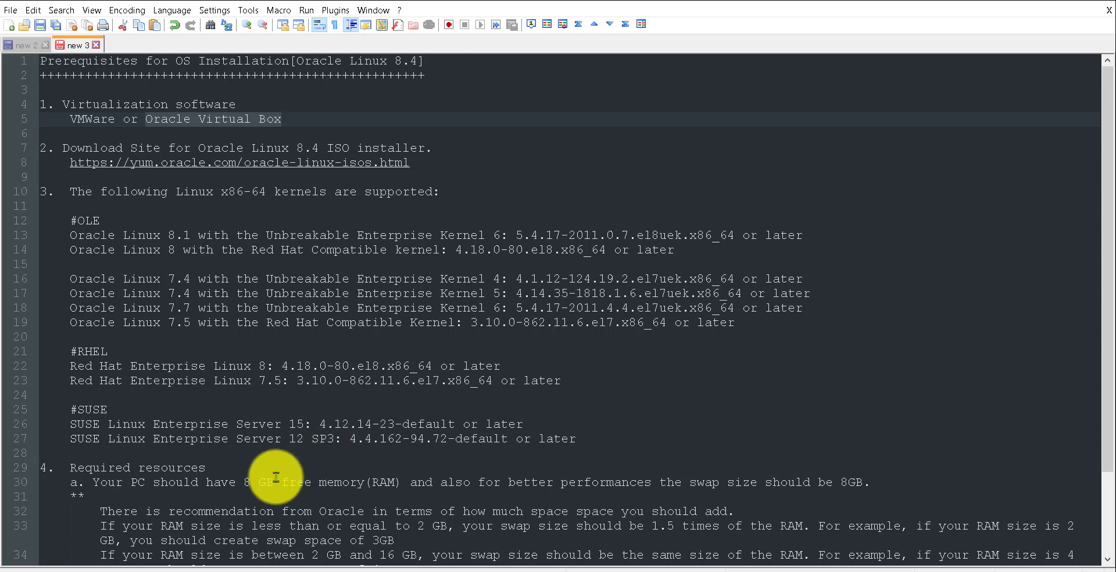
scroll(243, 488, "down", 1)
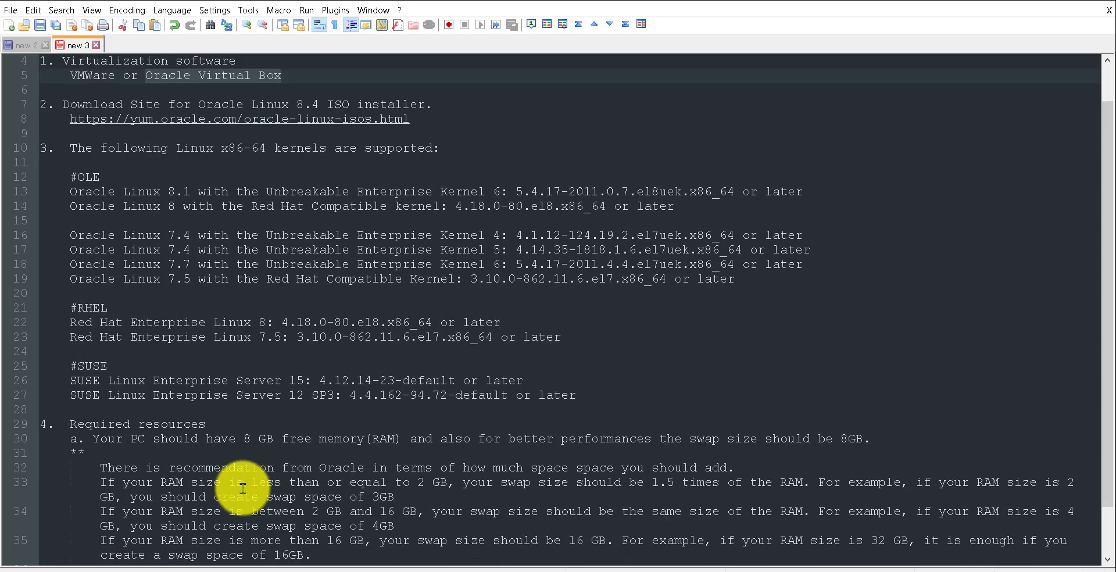
scroll(243, 487, "down", 1)
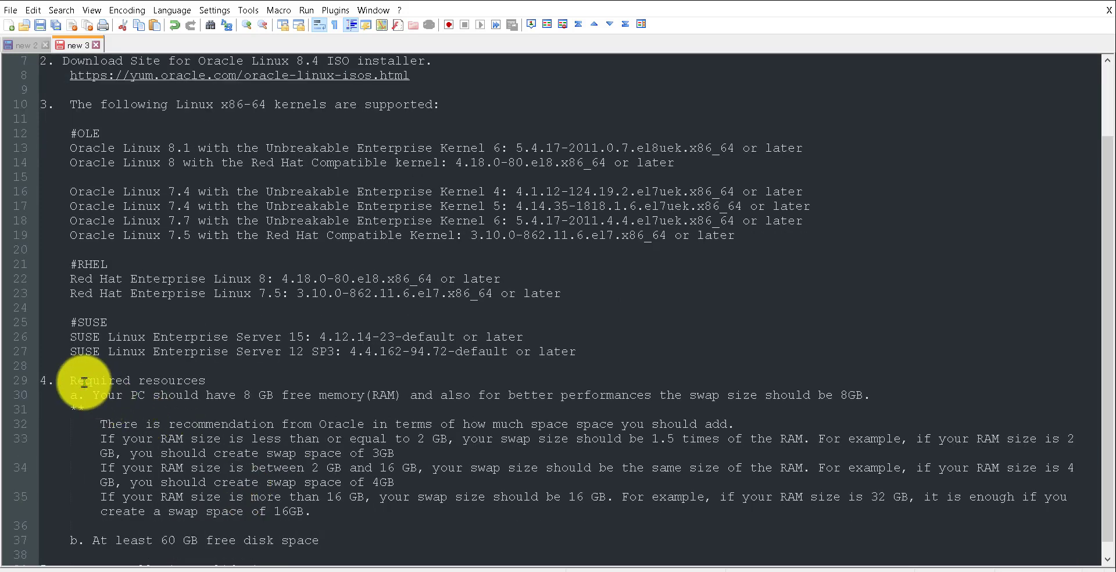
left_click_drag(70, 379, 207, 379)
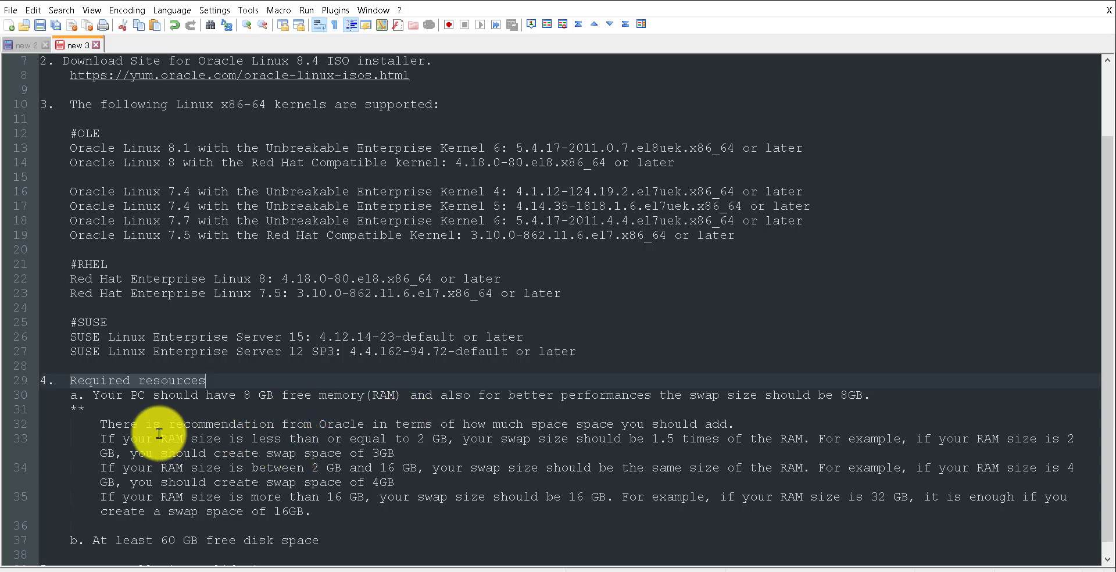
left_click_drag(99, 423, 317, 516)
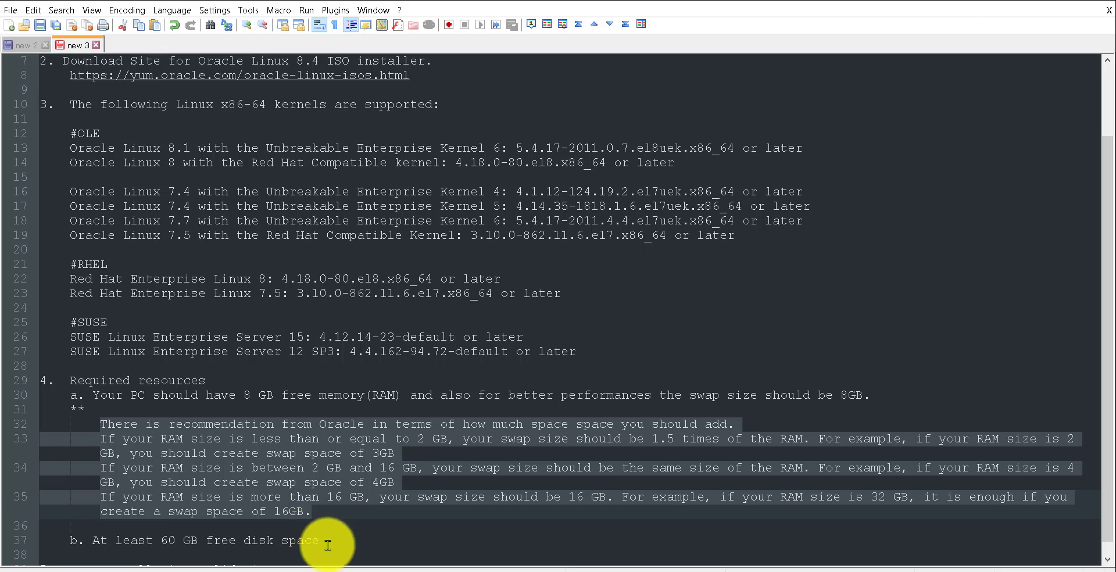
left_click(319, 541)
left_click_drag(90, 542, 324, 547)
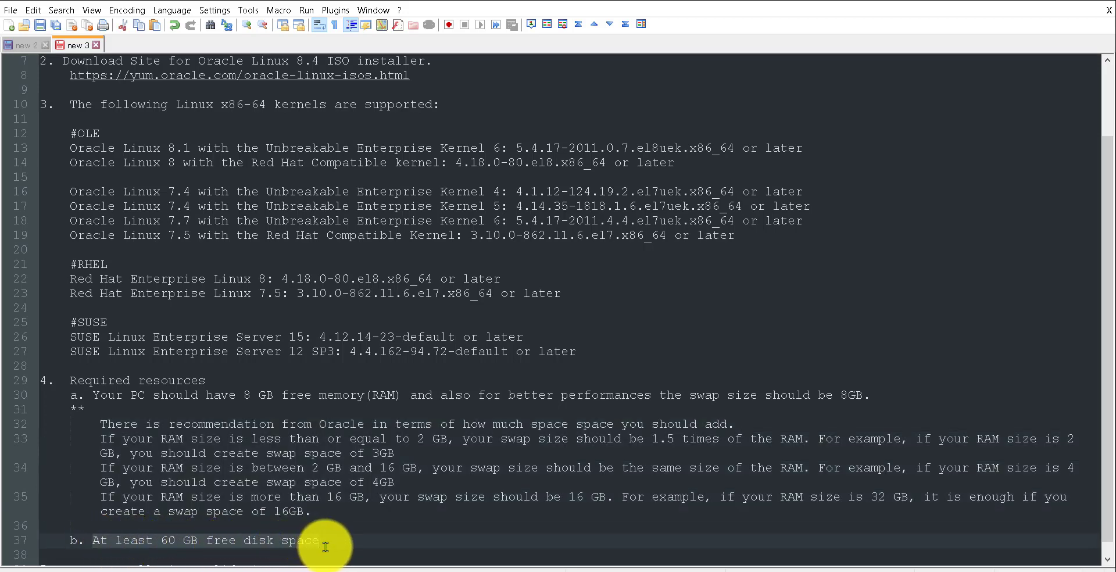
left_click(324, 546)
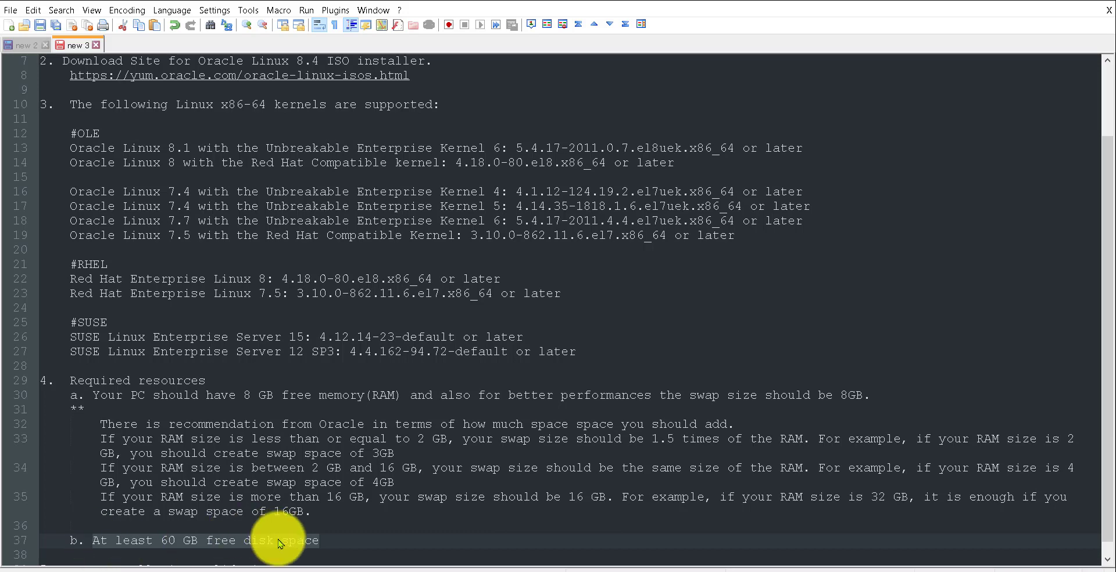
left_click(324, 543)
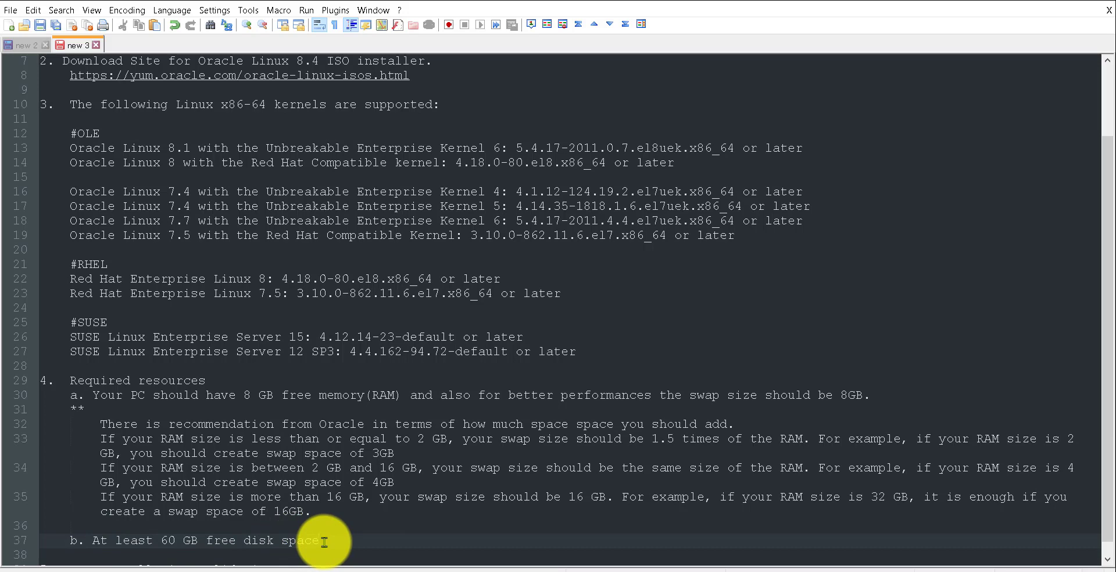
scroll(324, 542, "down", 1)
left_click(53, 555)
left_click_drag(141, 558, 286, 560)
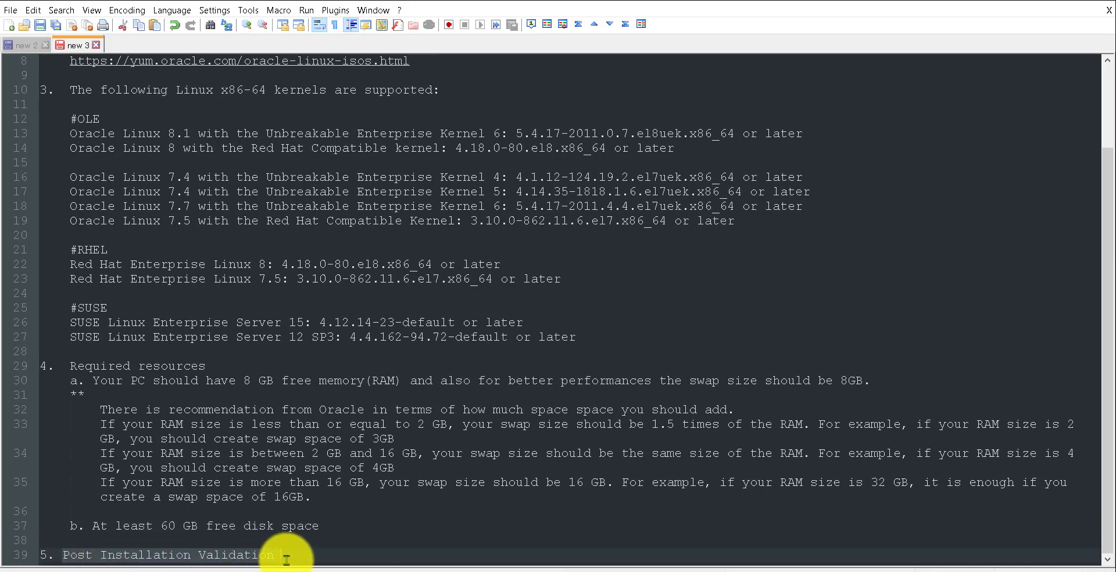
- Clear the Post Installation Validation highlight and switch to VMware Workstation's Home tab
left_click(287, 560)
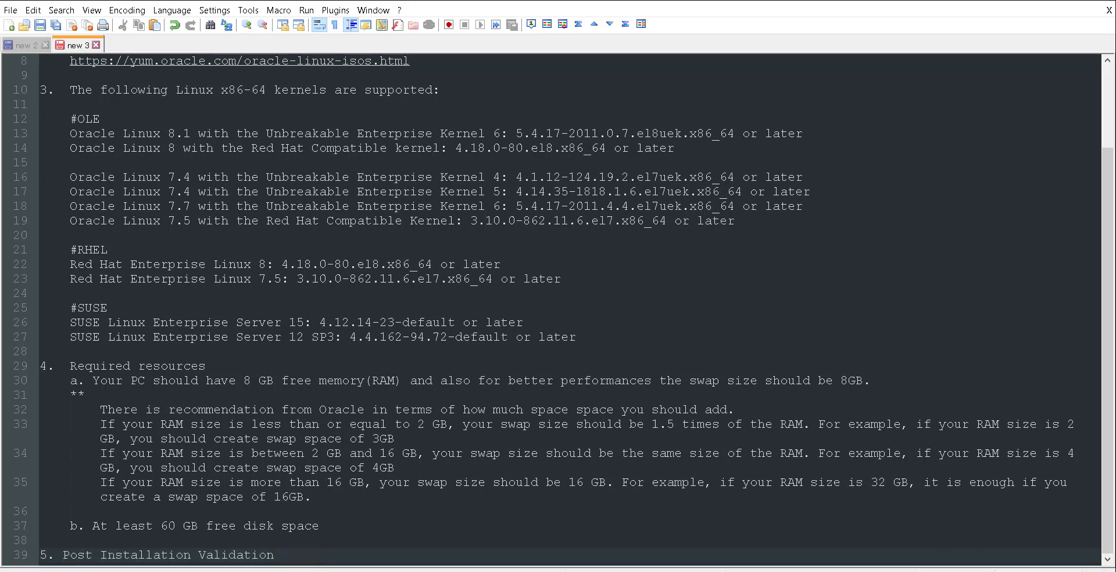
mouse_move(450, 570)
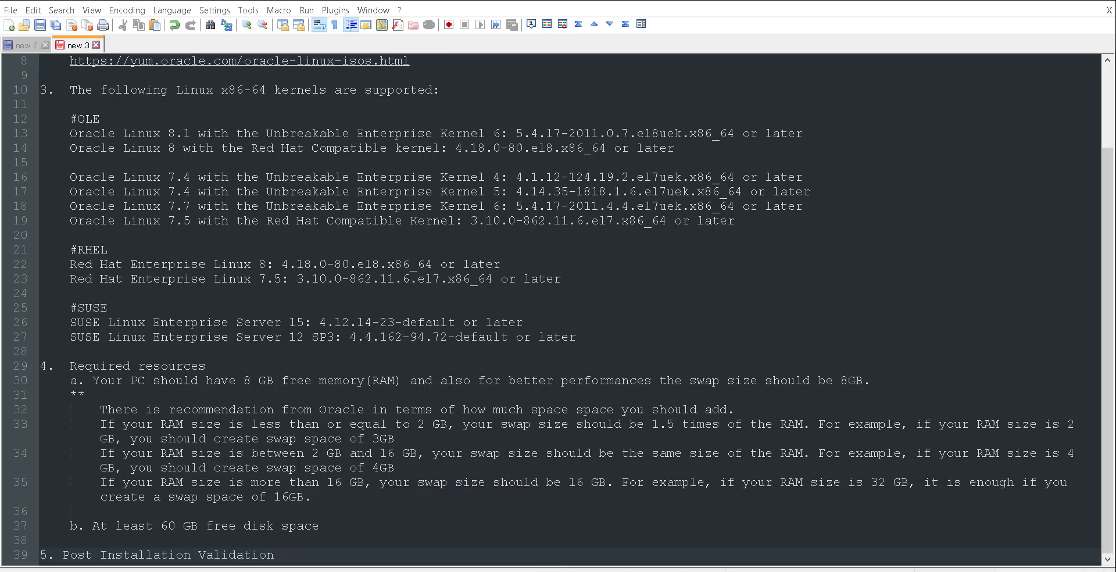
left_click(450, 571)
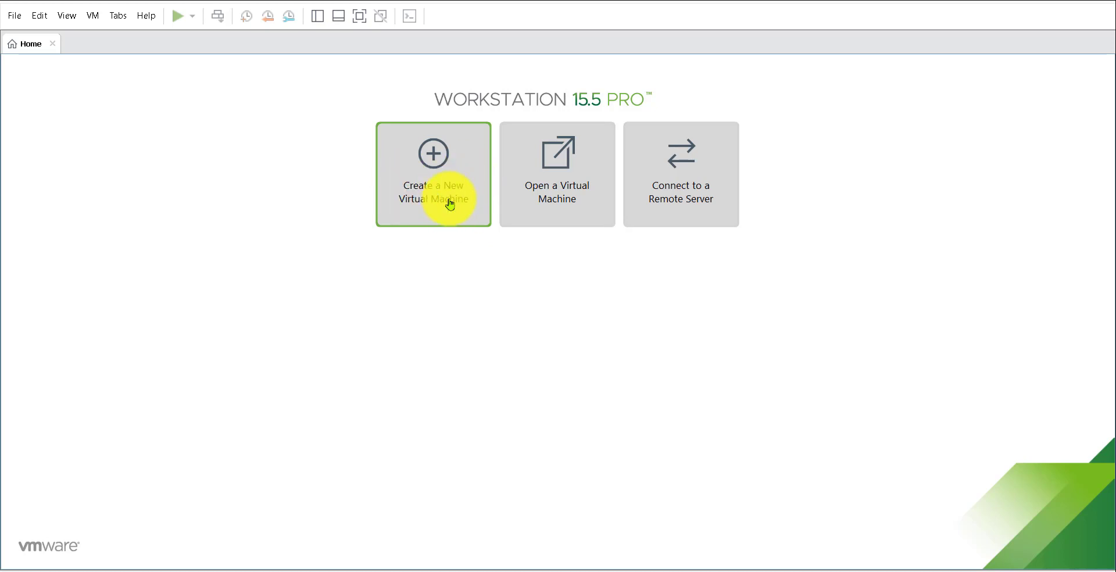
- Start the New Virtual Machine wizard with the Typical (recommended) configuration
left_click(14, 17)
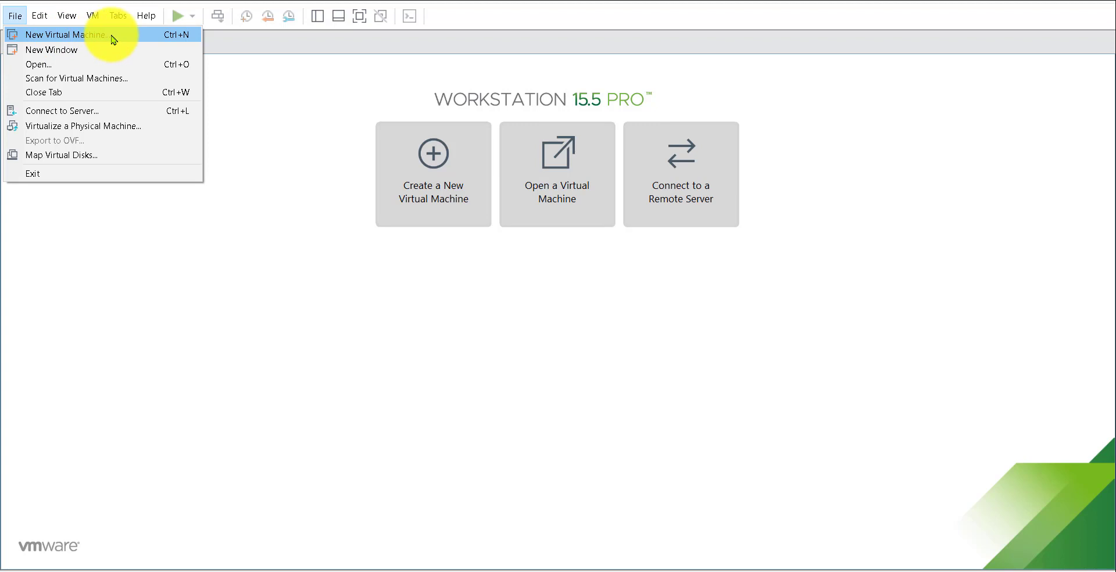
left_click(114, 36)
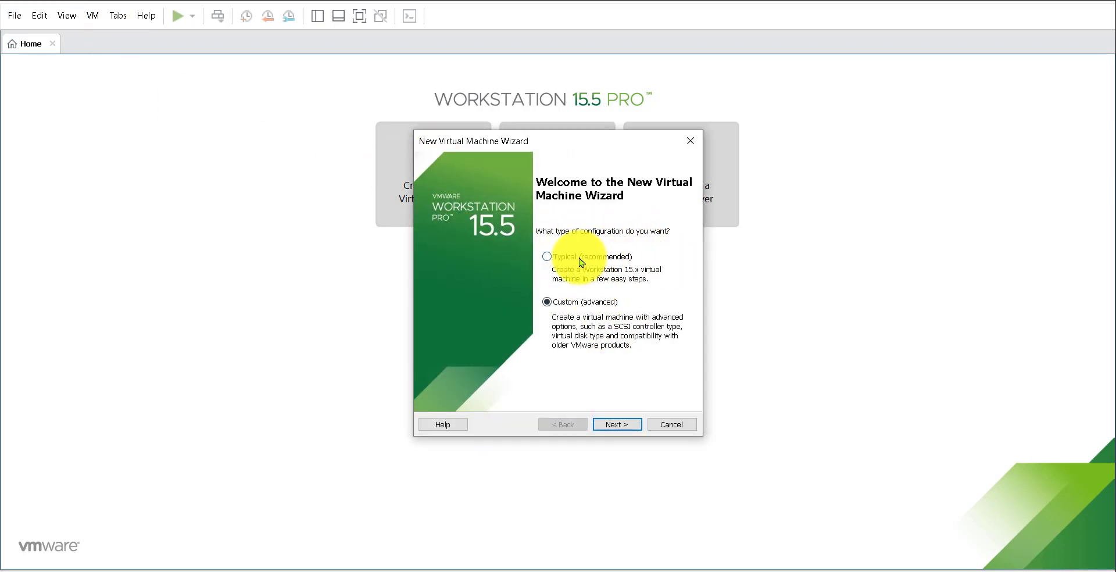
left_click(582, 263)
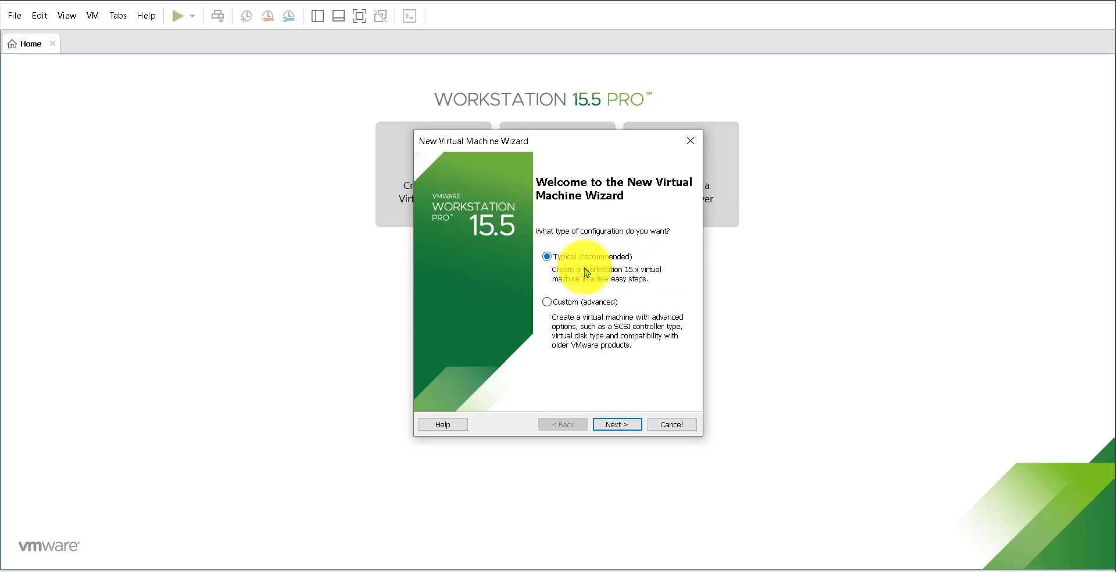
left_click(616, 427)
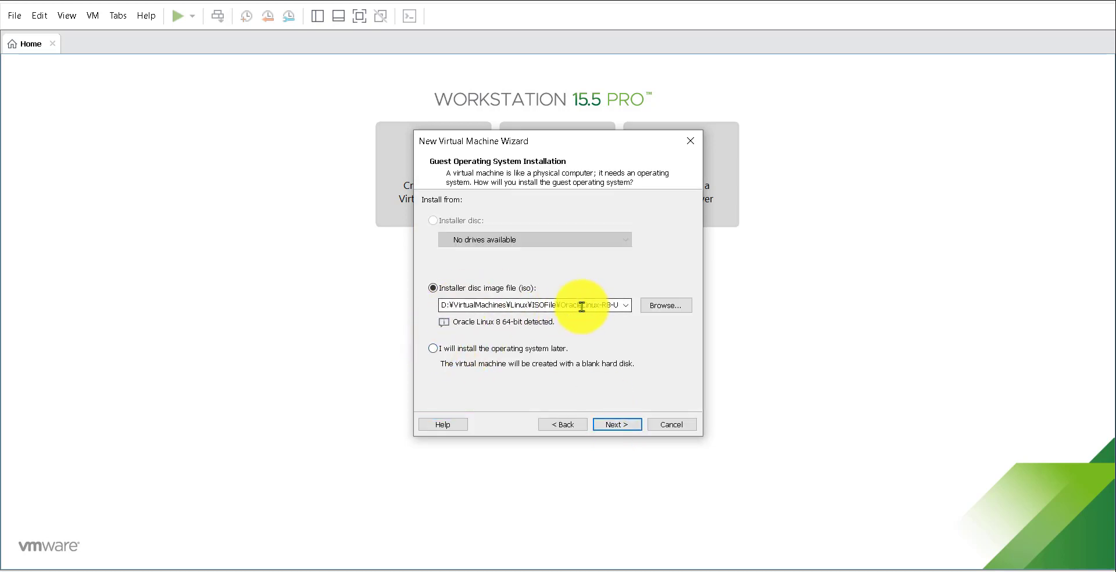
- Check the OracleLinux-R8-U4-x86_64-dvd.iso installer image path and continue
double_click(443, 306)
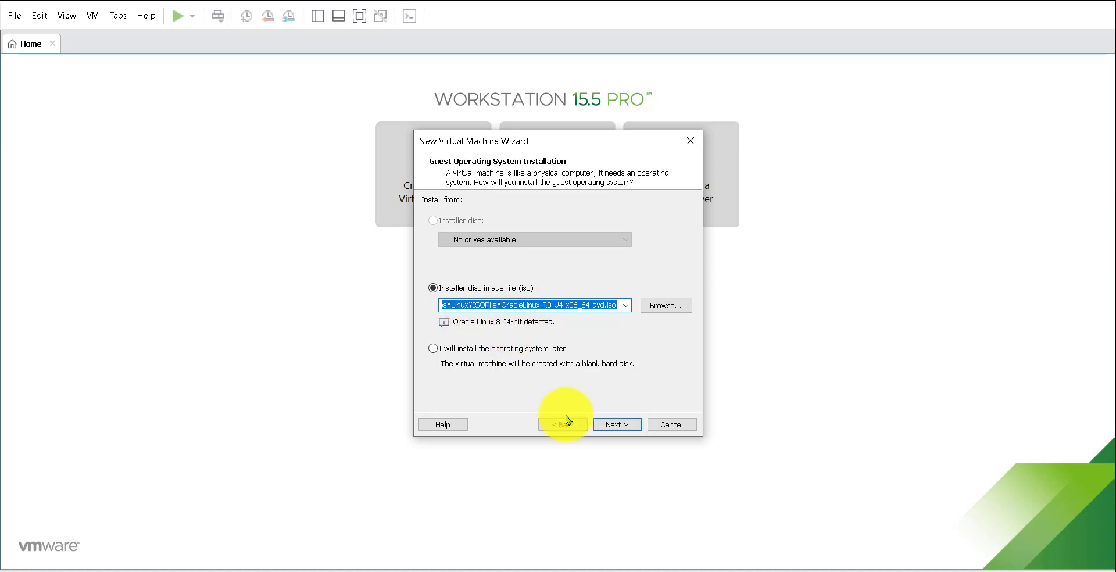
left_click(612, 425)
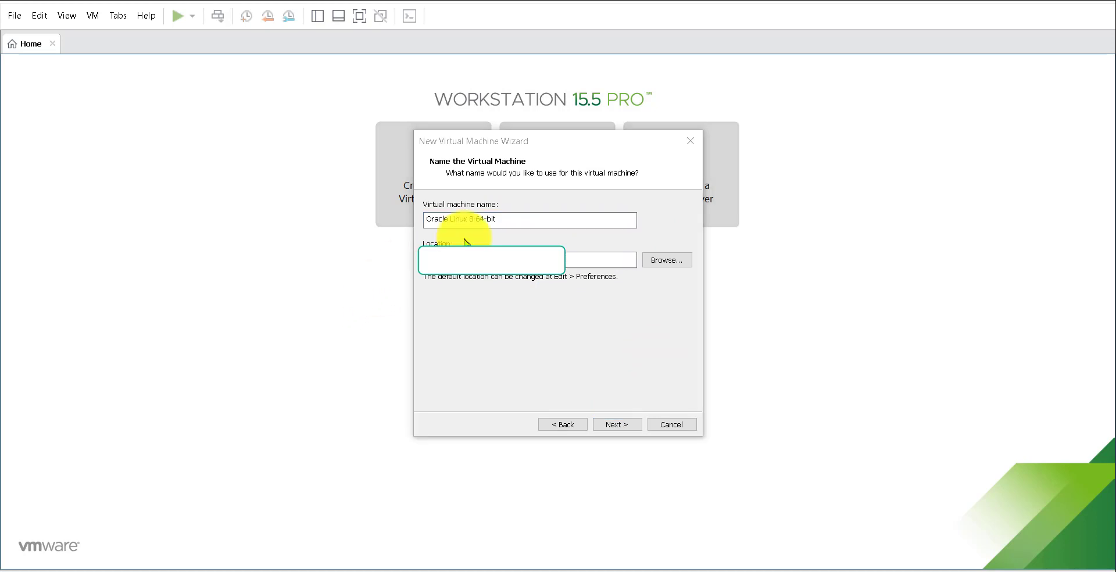
- Name the VM OLE8.4, stored in D:\VirtualMachines\Linux\OLE8.4, and continue
left_click_drag(504, 220, 426, 217)
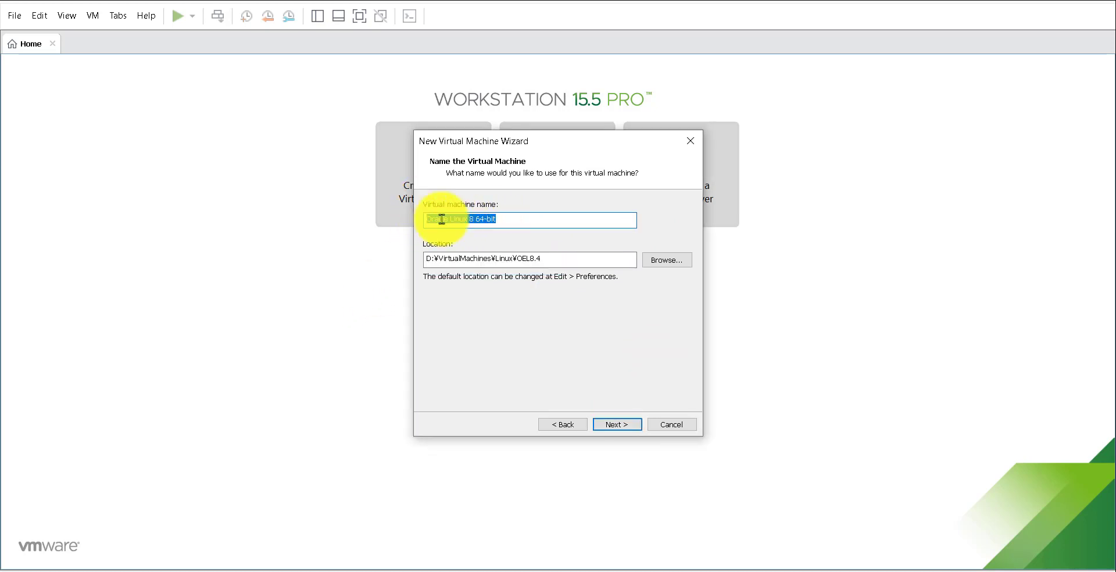
key("BackSpace")
type("o")
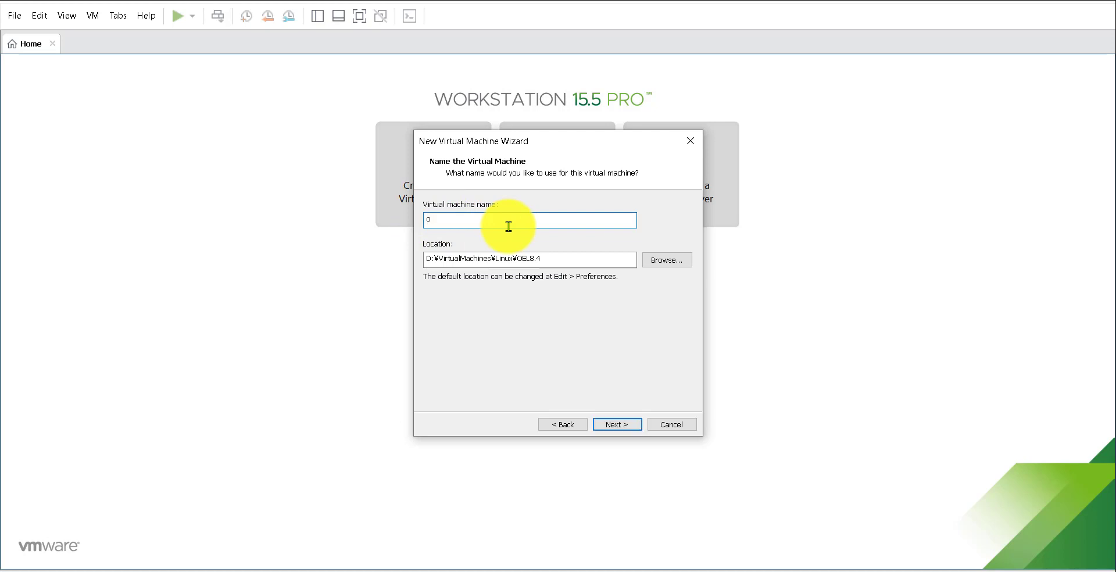
type("OLE8.4")
left_click_drag(560, 262, 432, 260)
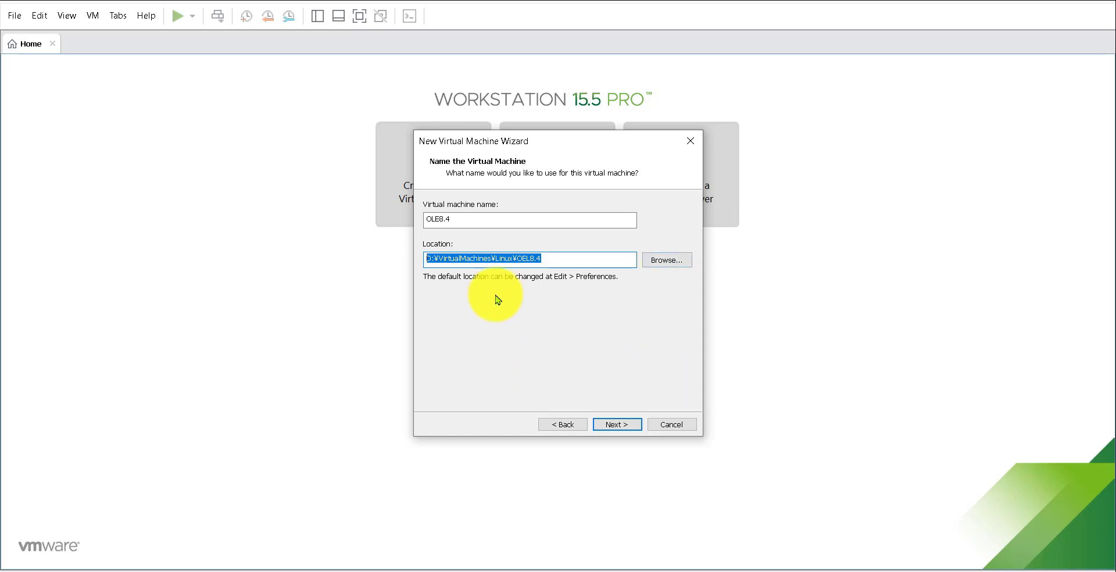
left_click(617, 425)
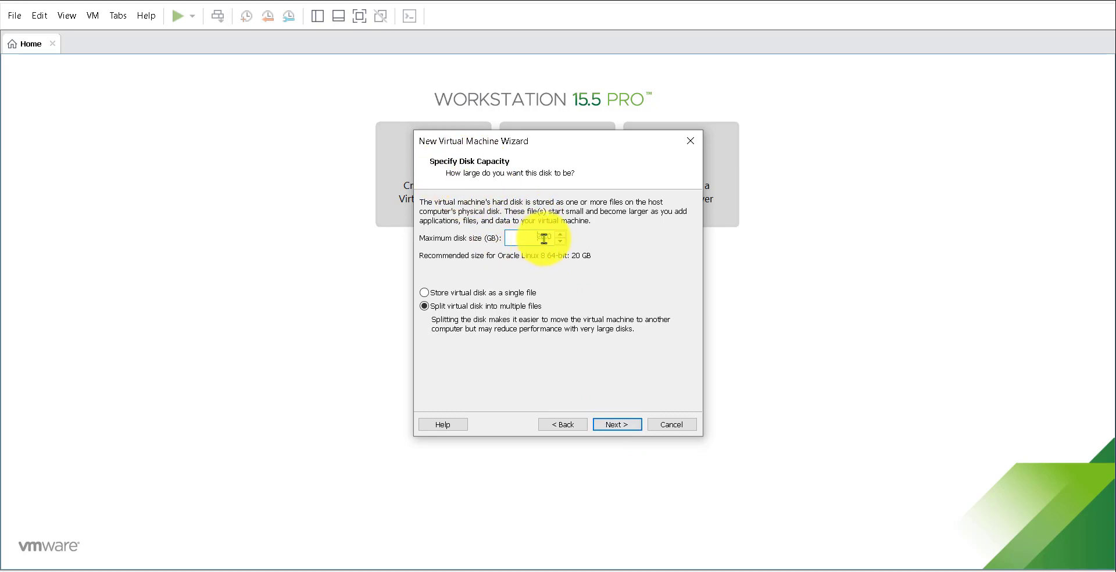
- Set a 60 GB disk split into multiple files, then customize the hardware
type("60")
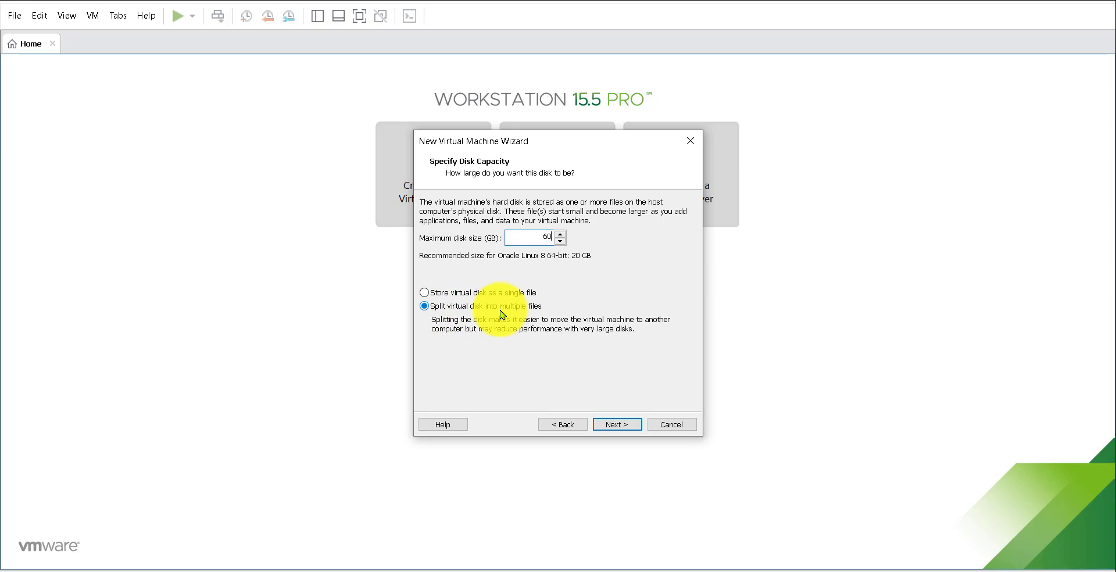
left_click(616, 428)
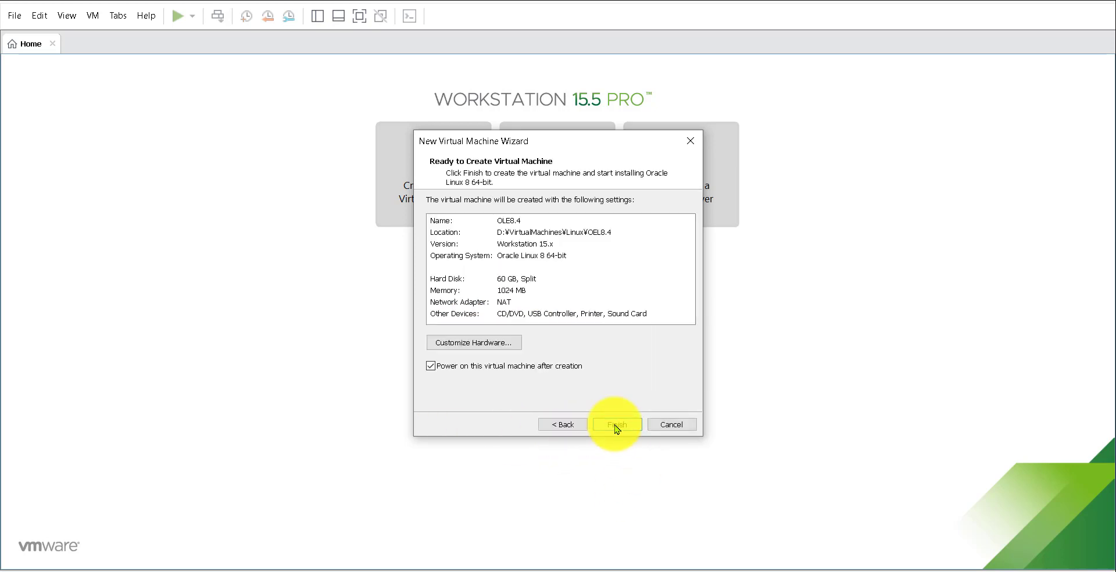
left_click(491, 347)
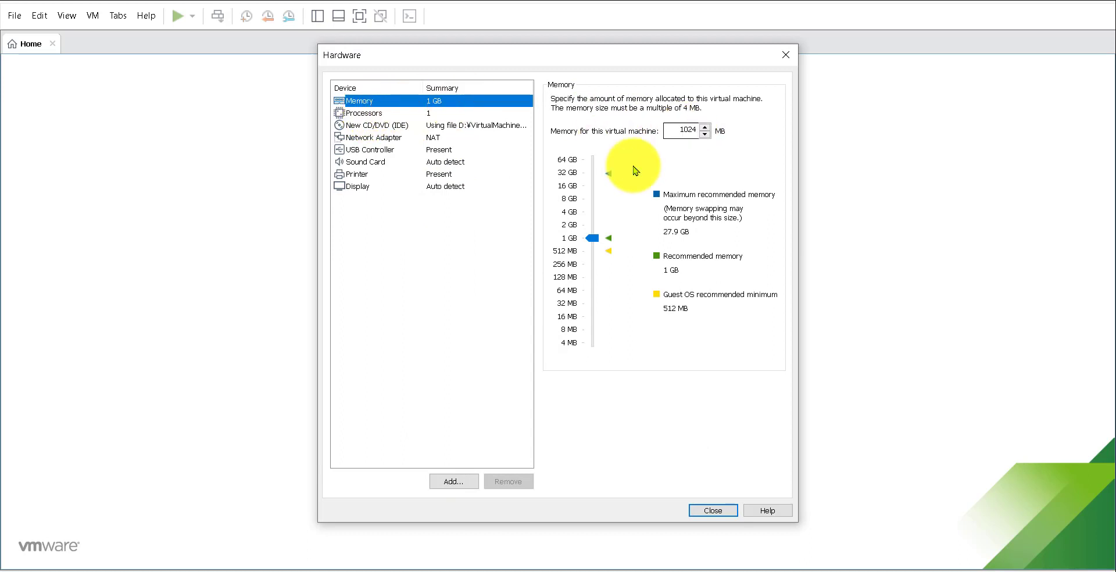
- Raise the VM's memory from 1024 MB to 8192 MB (8 GB)
left_click_drag(599, 241, 596, 199)
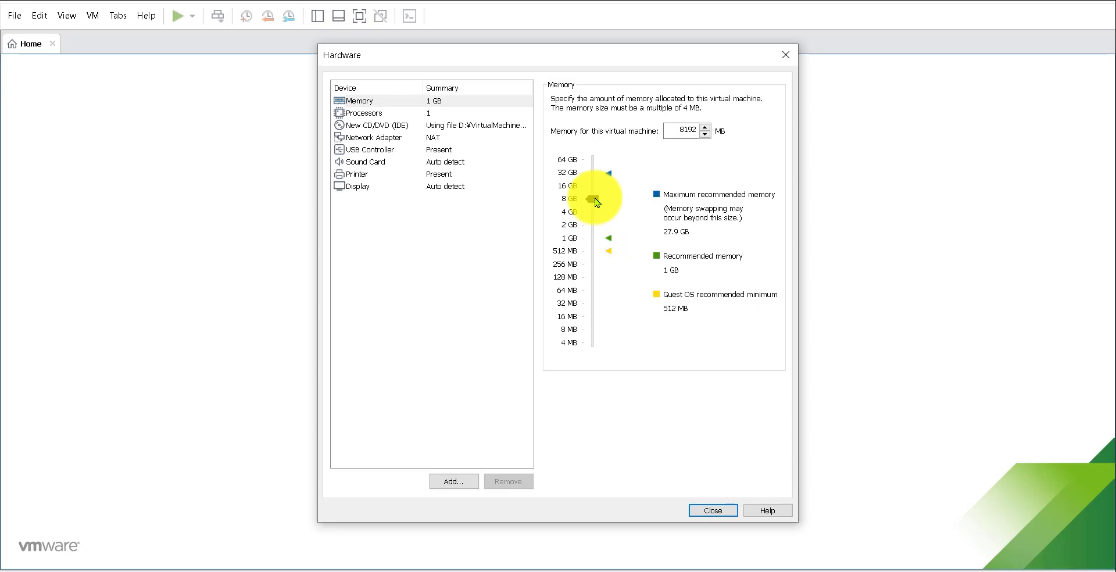
left_click(396, 112)
- Set 2 processors with 2 cores each, check the NAT network adapter, and close
left_click(673, 102)
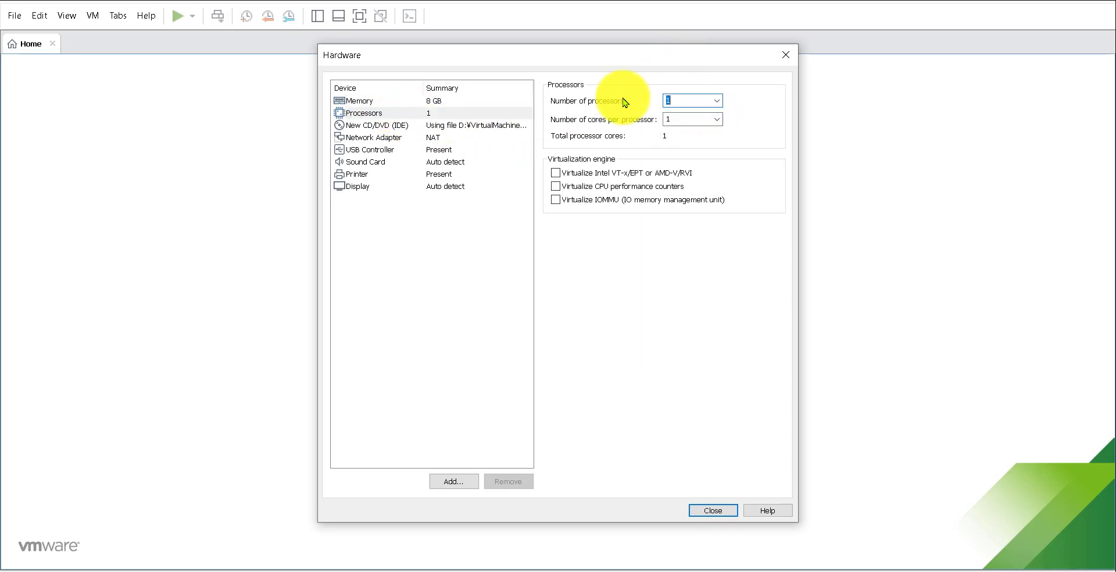
key("BackSpace")
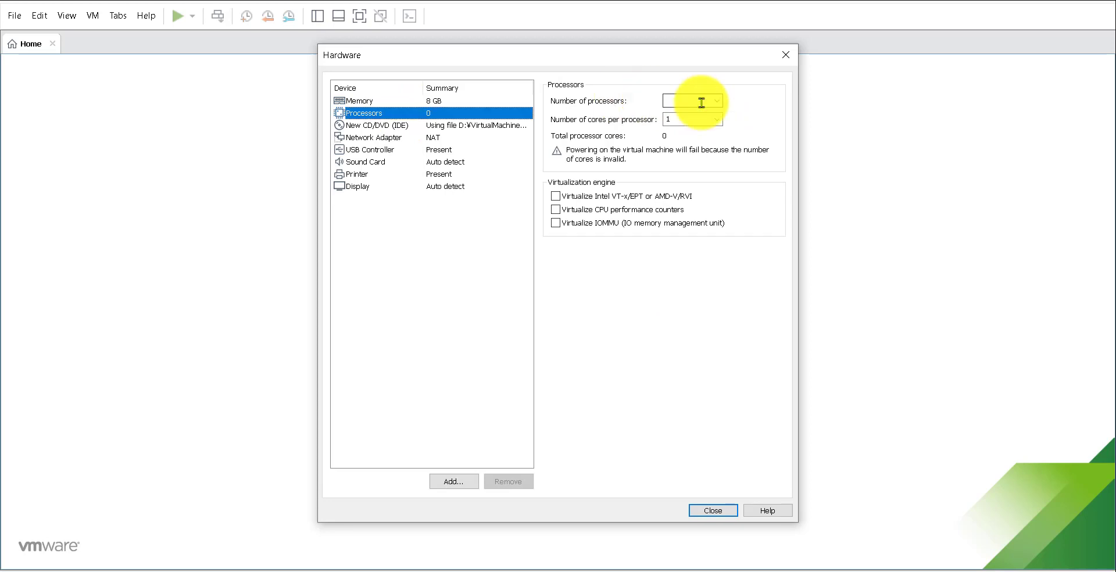
type("2")
left_click(684, 116)
key("BackSpace")
type("2")
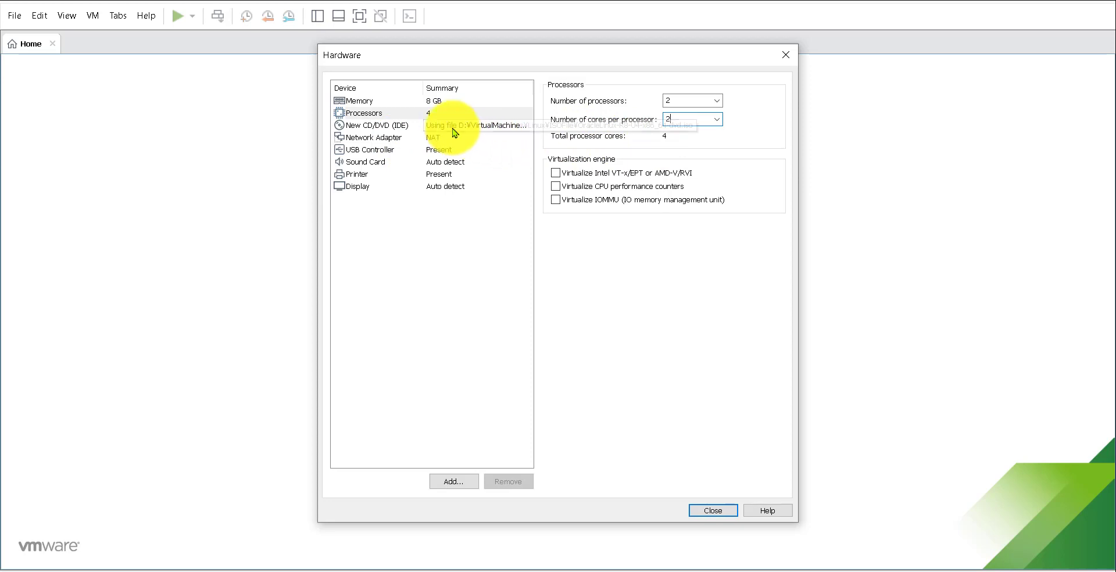
left_click(366, 138)
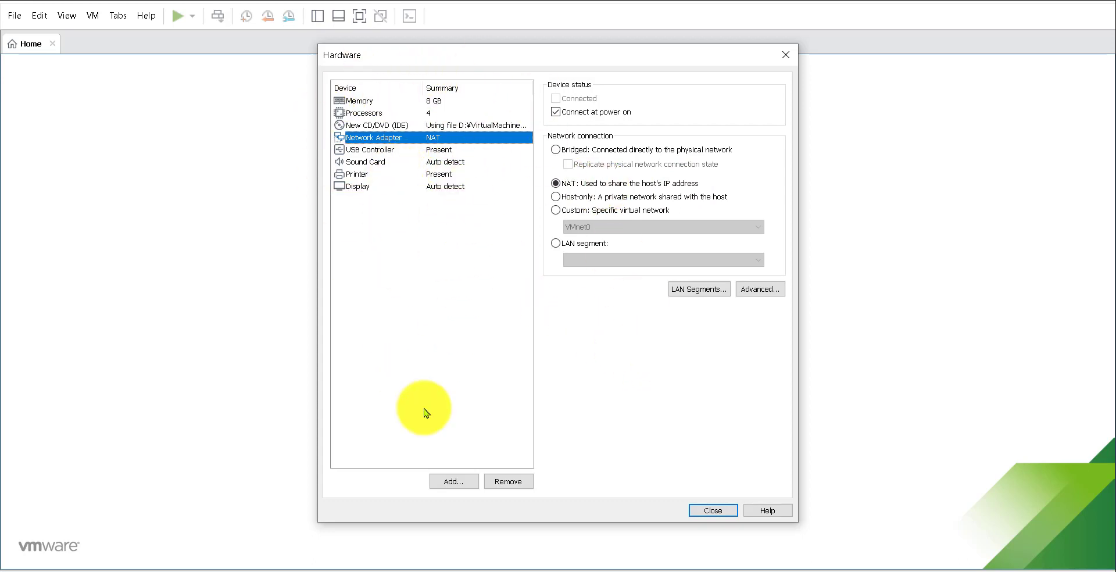
left_click(714, 512)
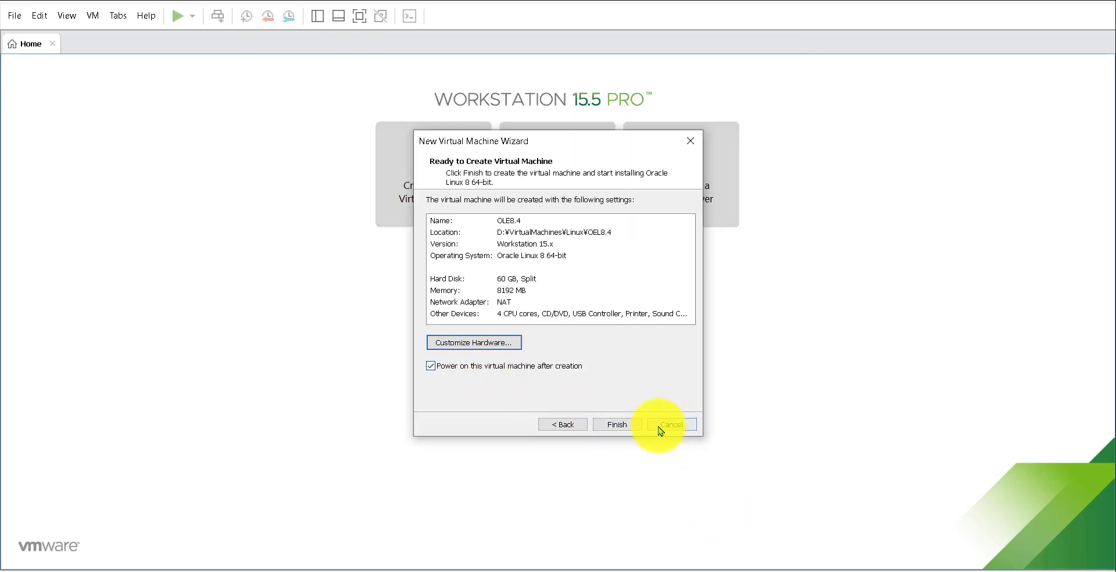
- Finish the wizard to create OLE8.4 and boot to the Oracle Linux 8.4.0 menu
left_click(620, 425)
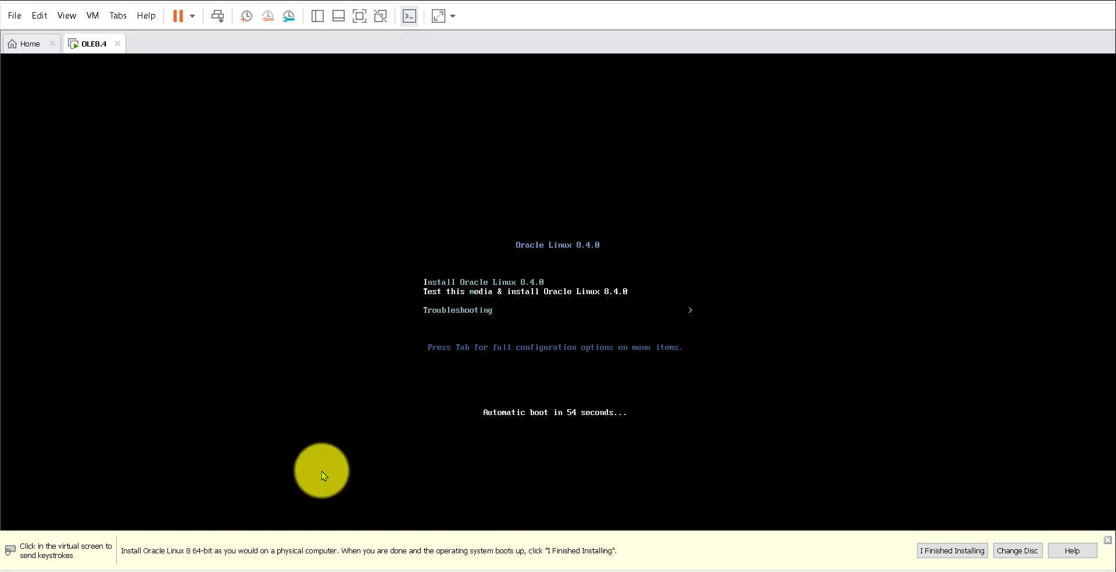
- Restart the VM and boot the Install Oracle Linux 8.4.0 entry to reach the installer
left_click(1109, 545)
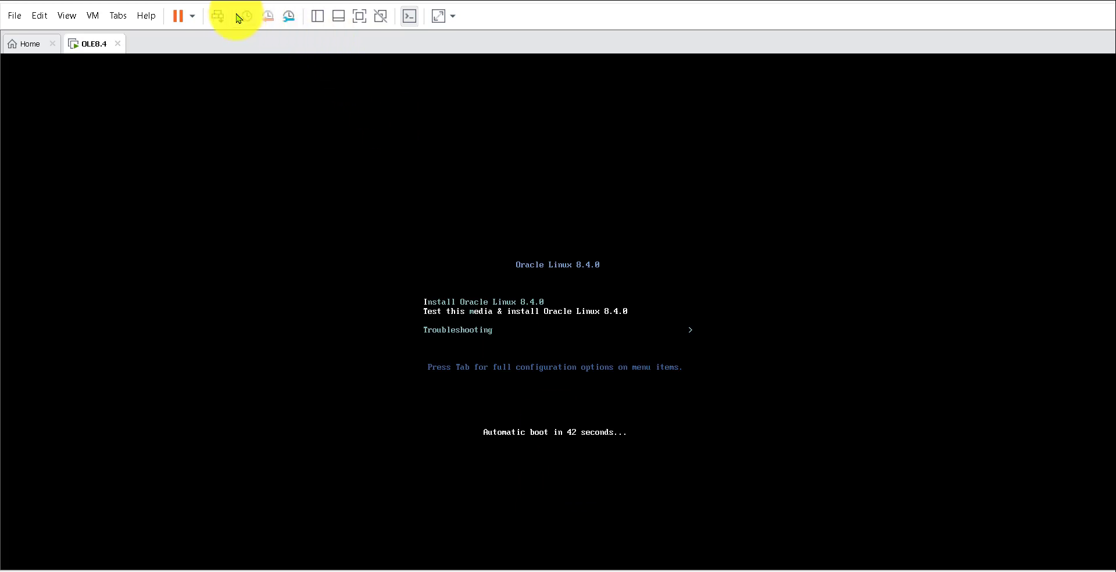
left_click(218, 17)
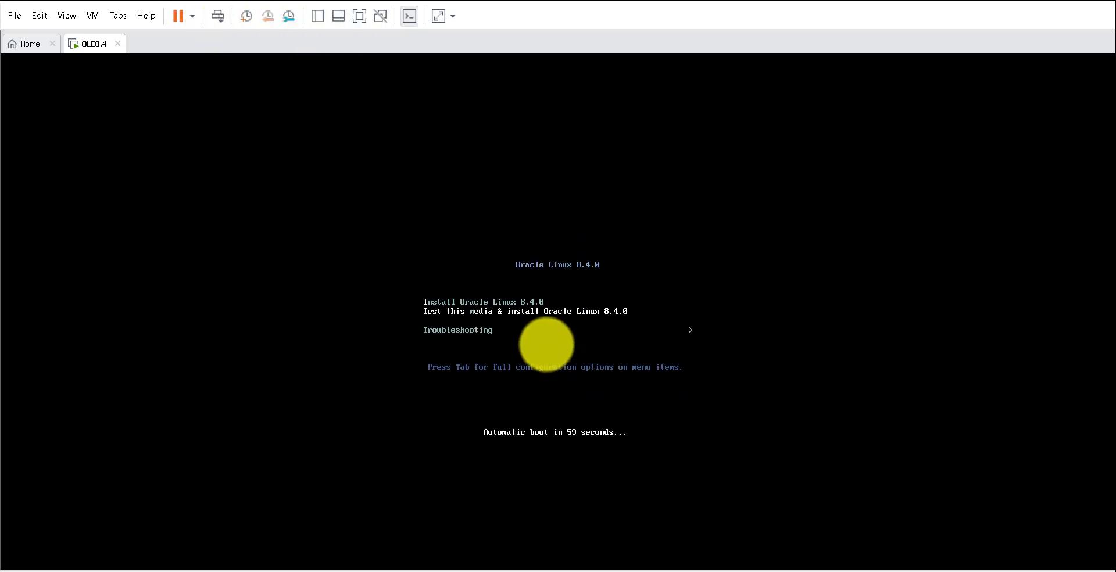
key("Up")
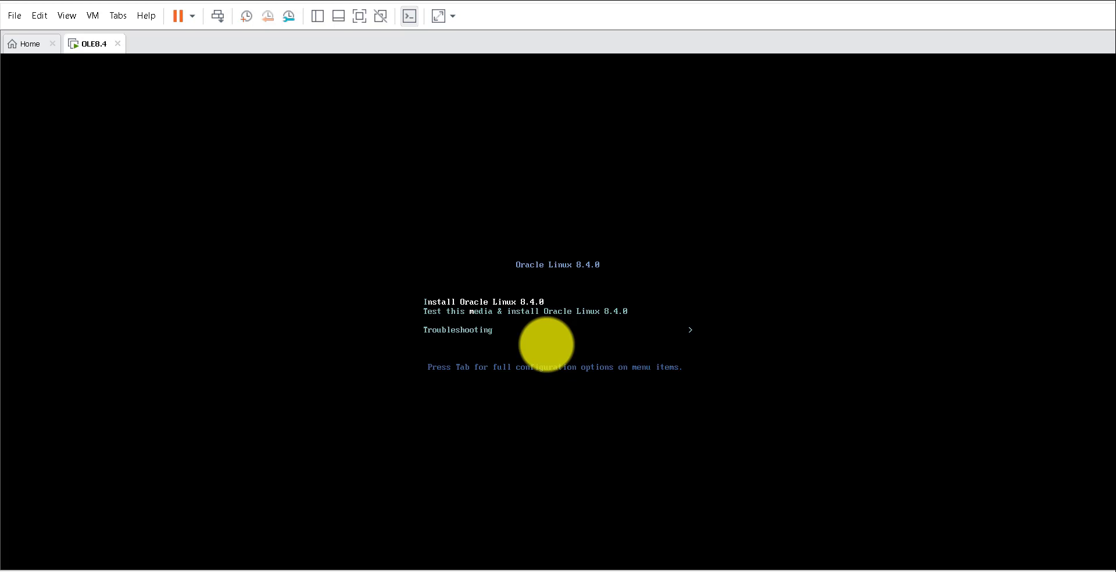
key("Return")
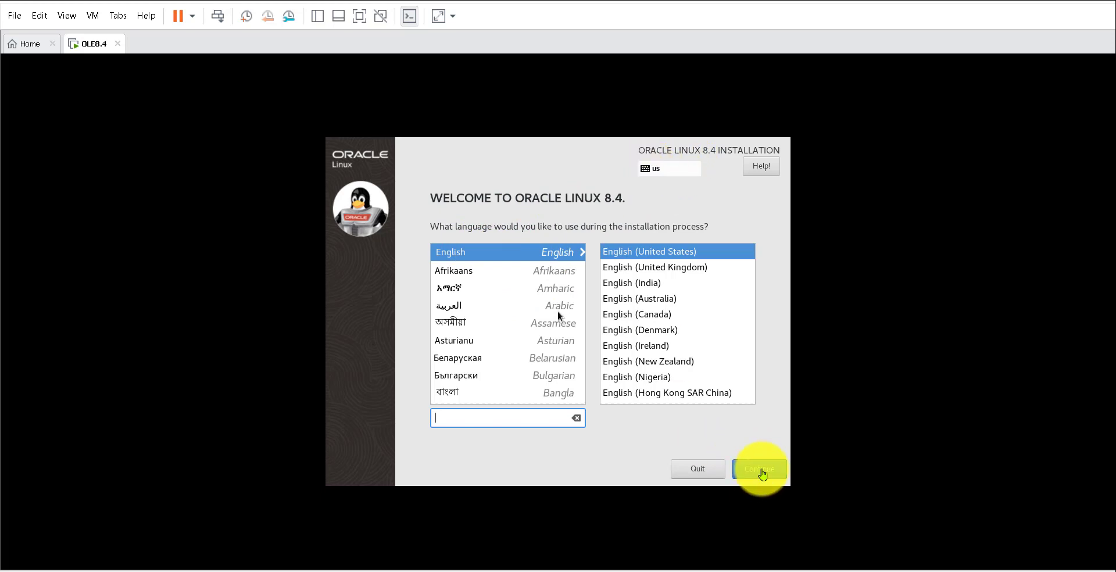
- Keep English (United States) and go to Installation Destination from the summary
left_click(768, 476)
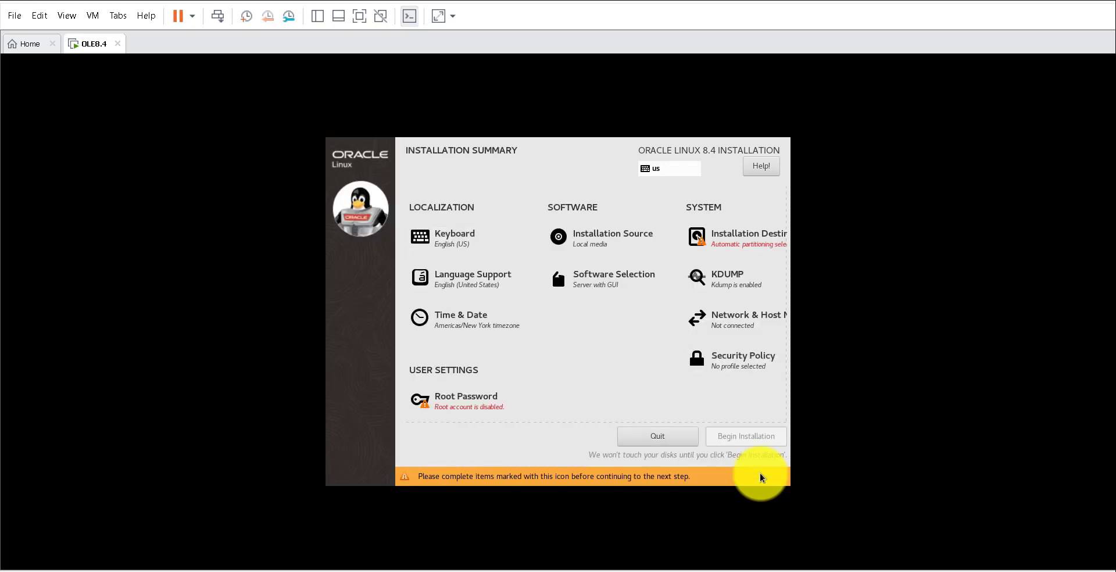
left_click(731, 236)
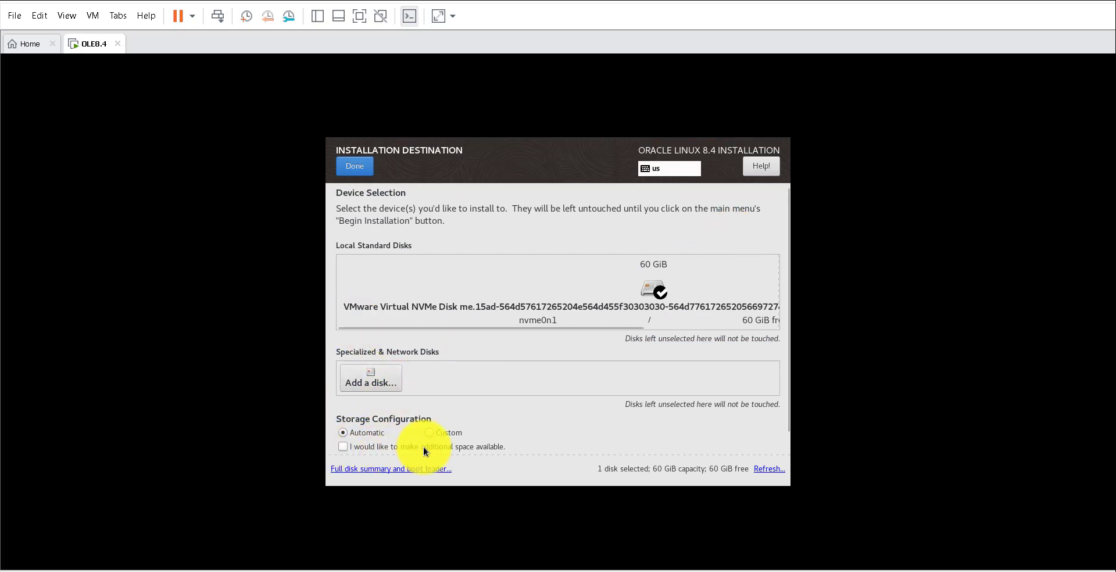
- Select the 60 GiB NVMe disk with automatic partitioning and reclaim additional disk space
left_click(343, 447)
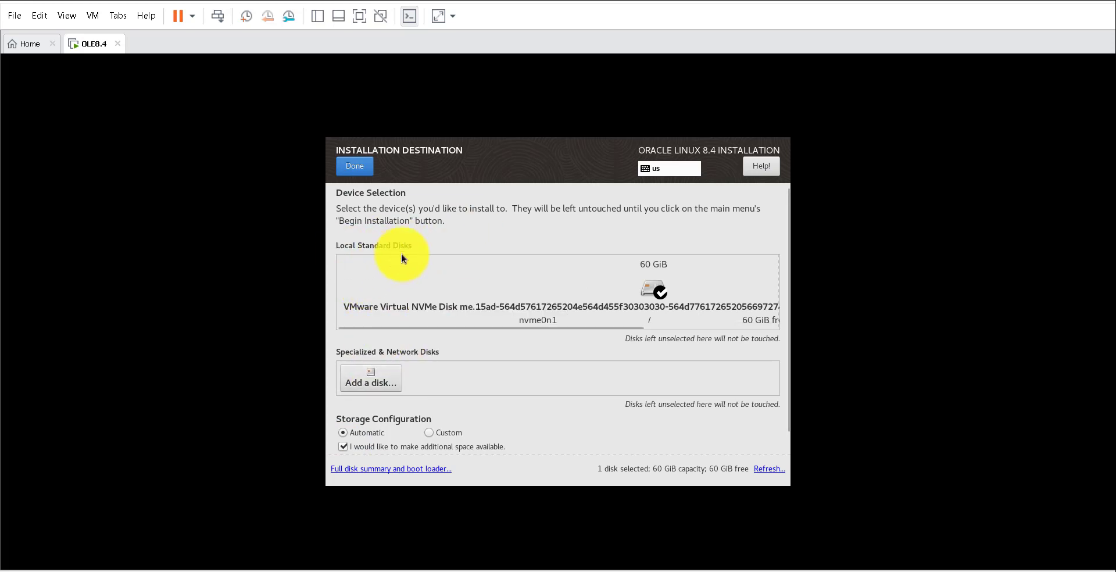
left_click(423, 280)
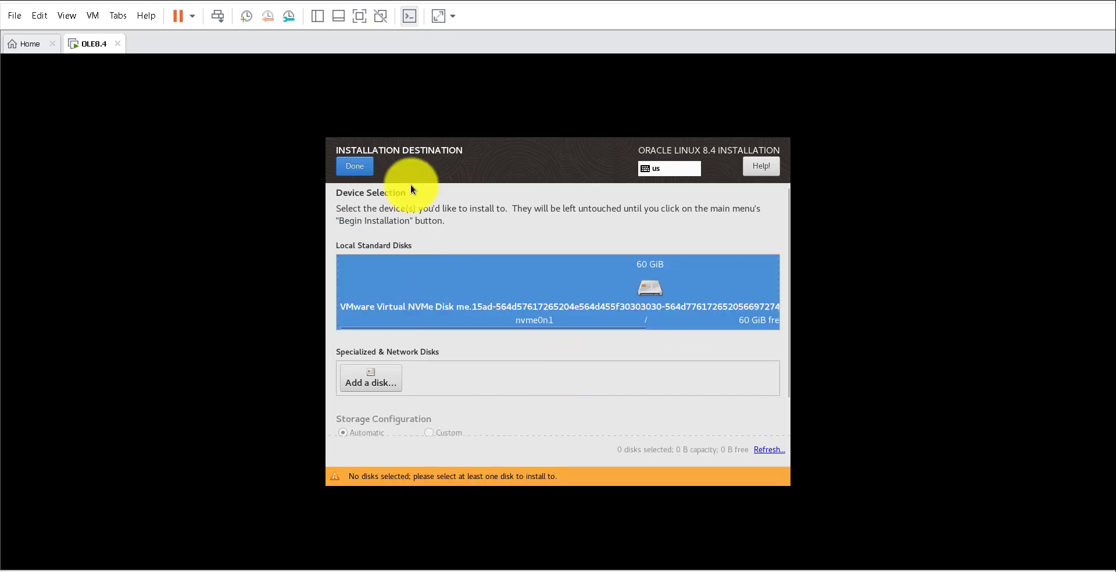
left_click(351, 167)
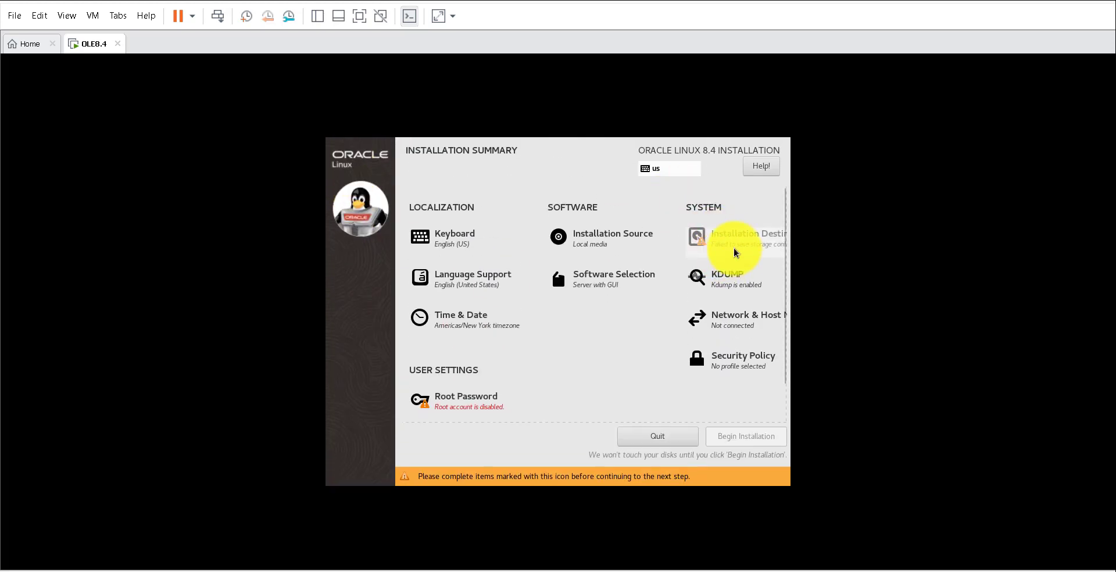
left_click(727, 239)
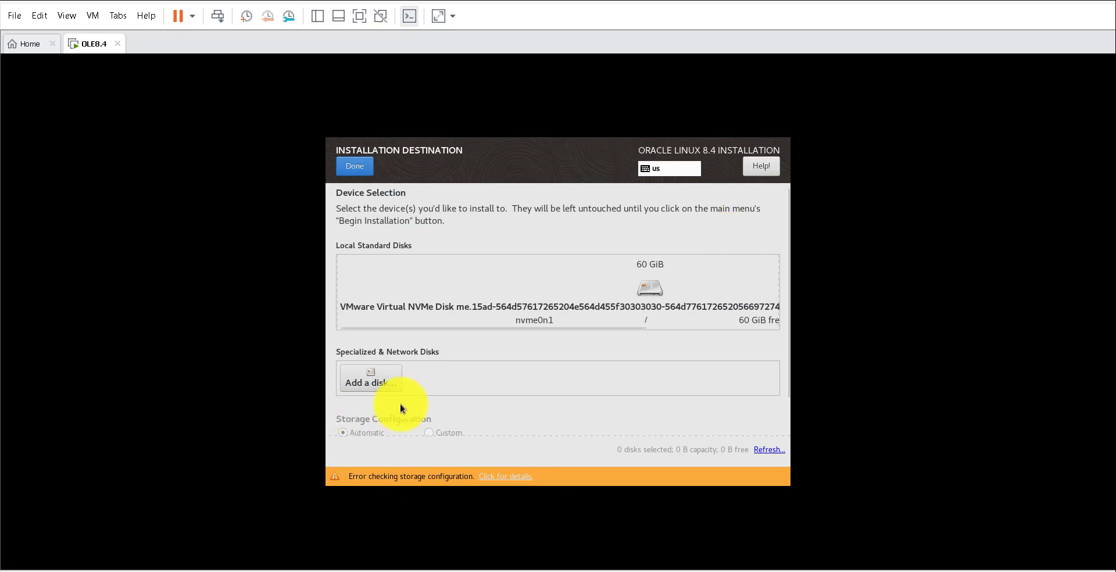
scroll(385, 384, "down", 2)
left_click(374, 271)
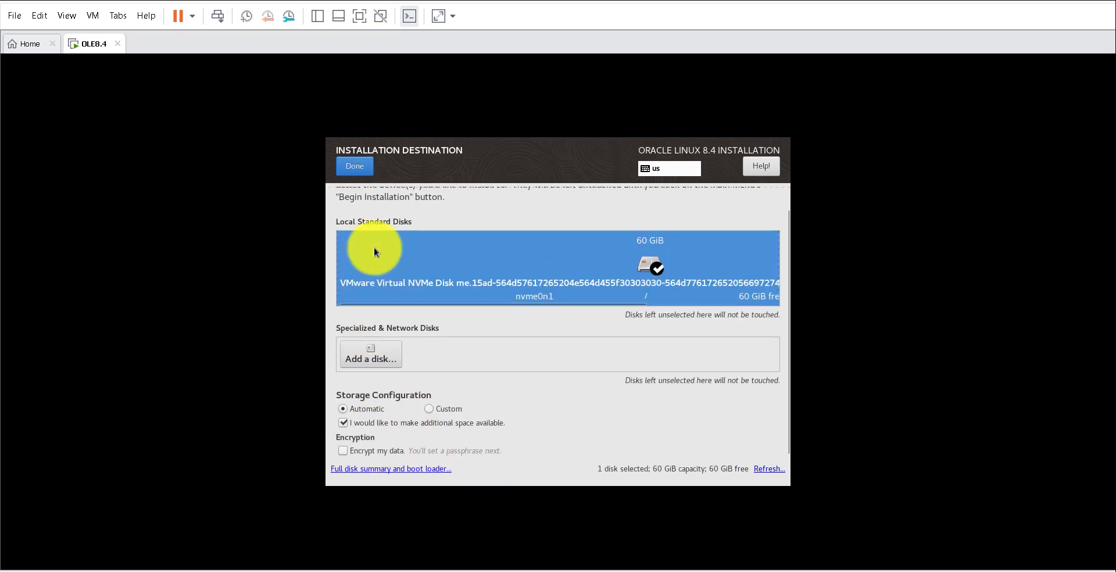
left_click(357, 165)
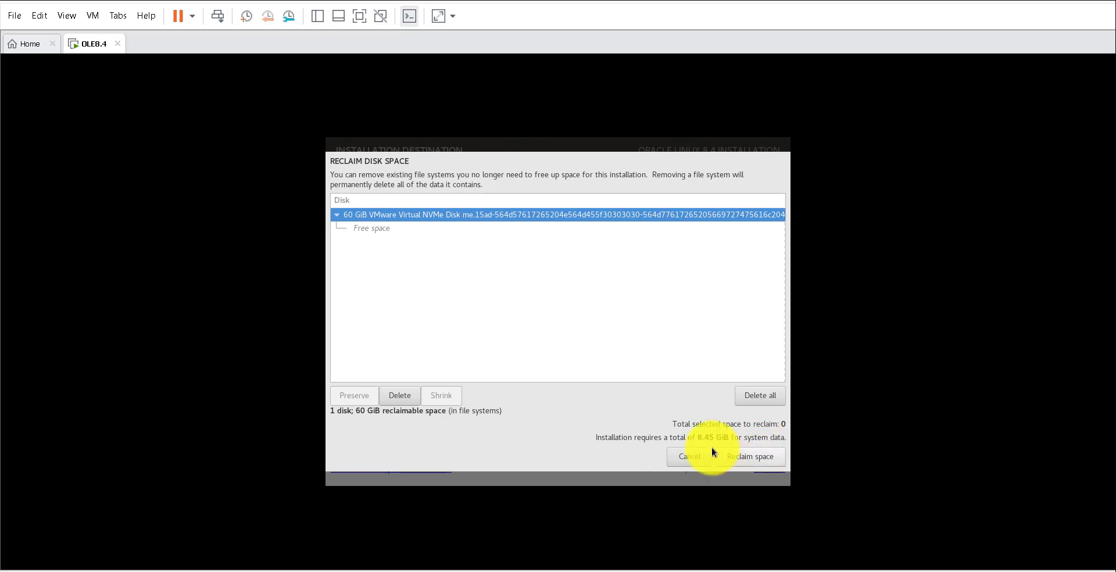
left_click(745, 455)
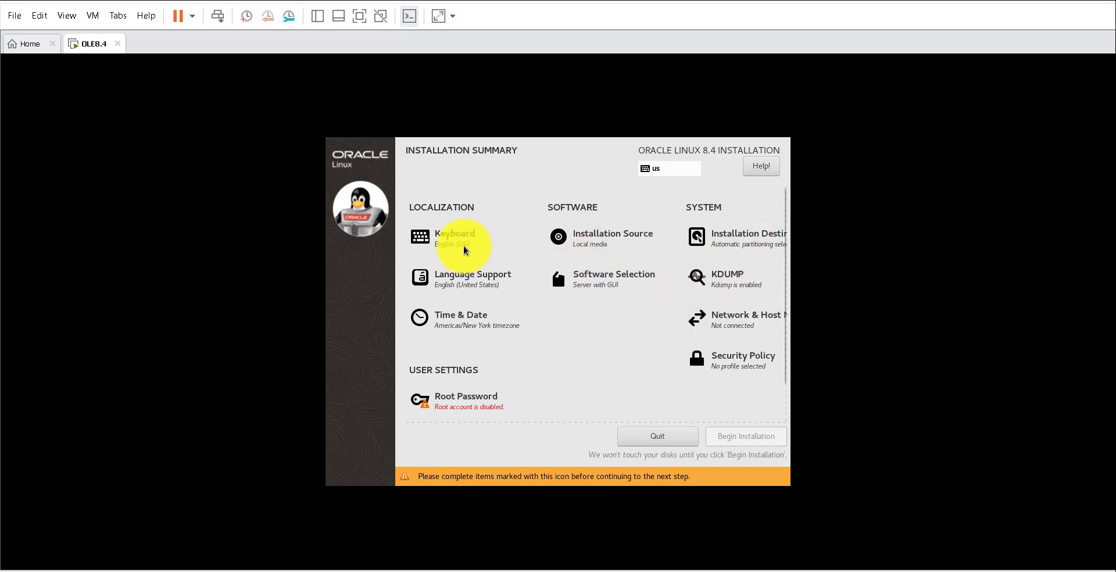
- Go to Software Selection, where Server with GUI is the base environment
left_click(594, 279)
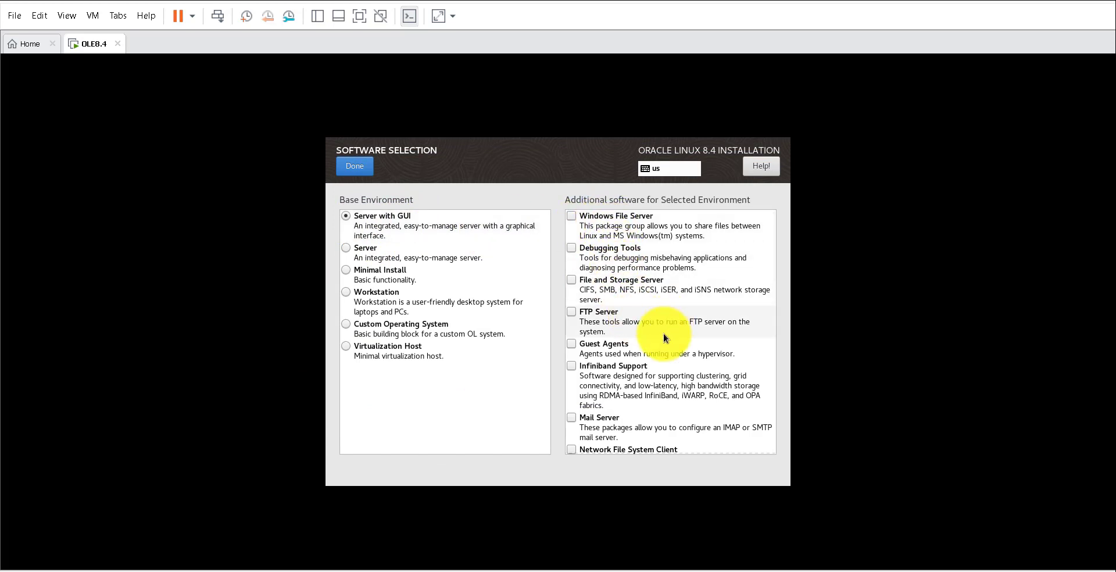
- Add FTP Server, File and Storage Server, Performance Tools, Virtualization Client, Virtualization Tools and Basic Web Server
left_click(572, 314)
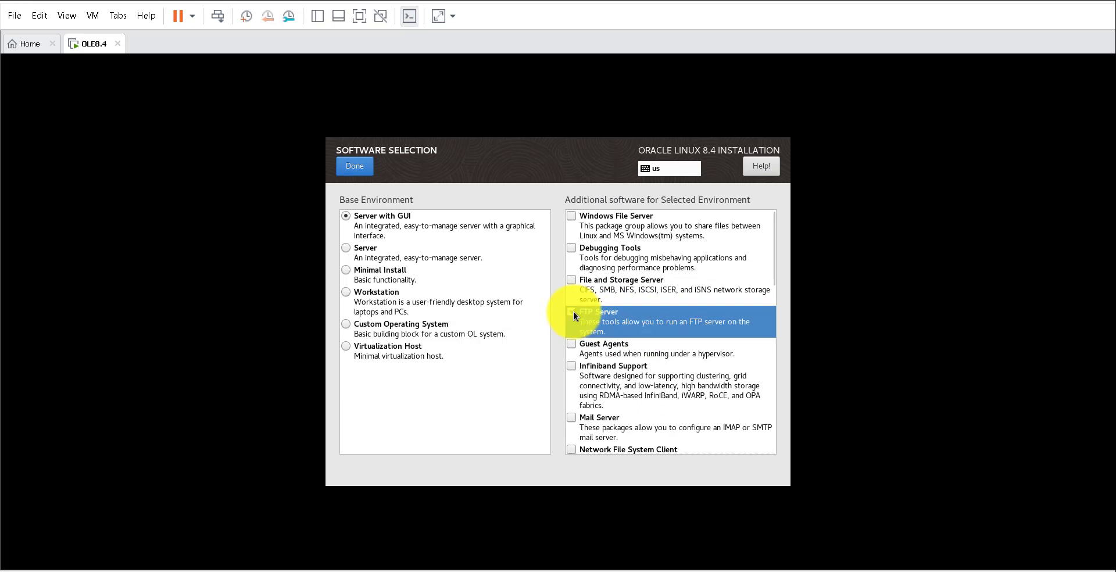
left_click(571, 280)
scroll(633, 364, "down", 1)
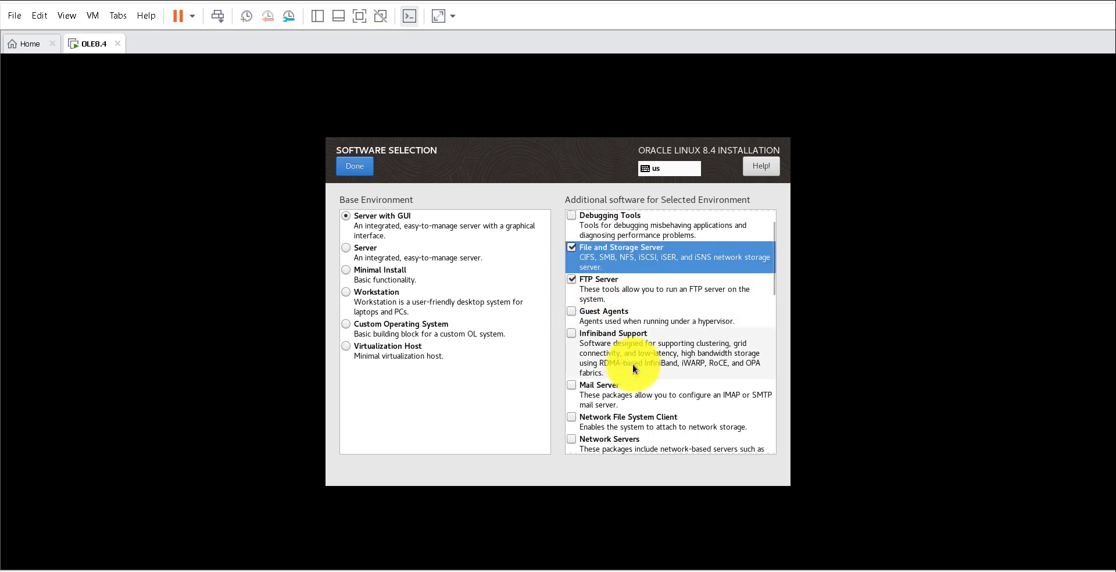
scroll(654, 400, "down", 1)
scroll(655, 400, "down", 2)
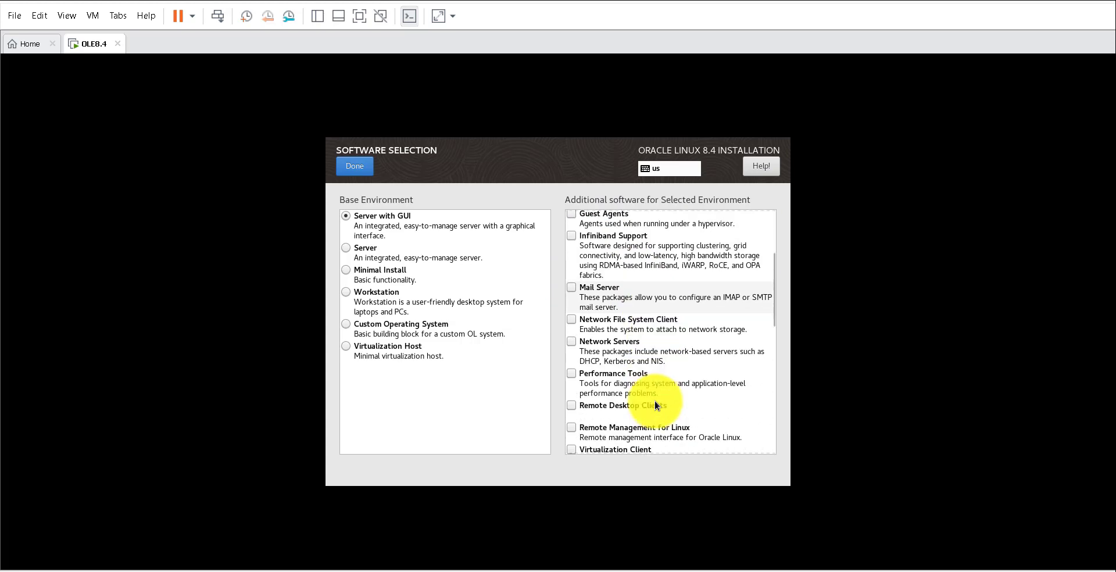
left_click(571, 374)
scroll(671, 407, "down", 2)
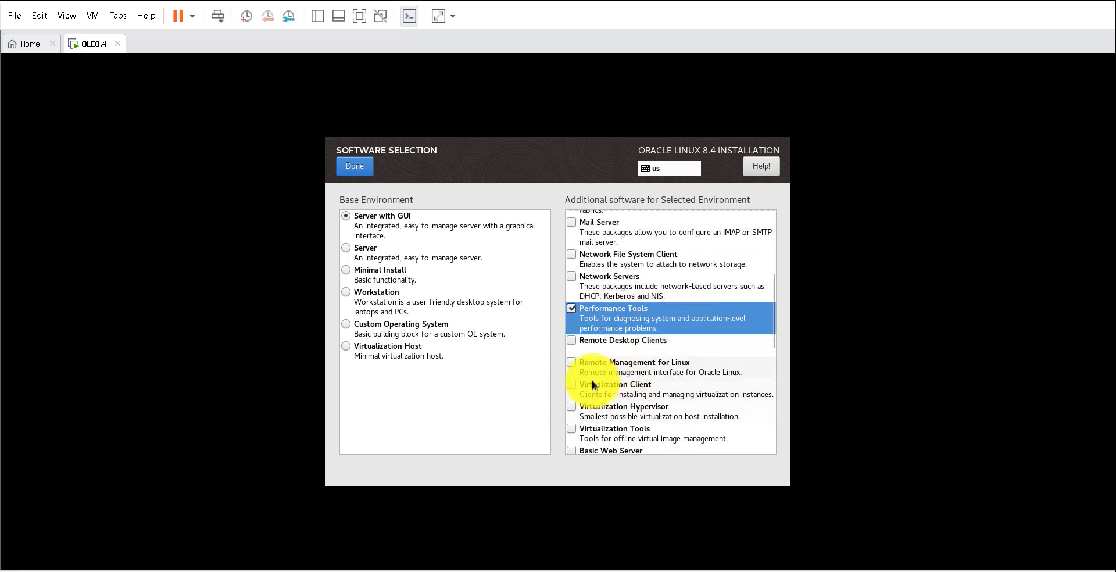
left_click(572, 385)
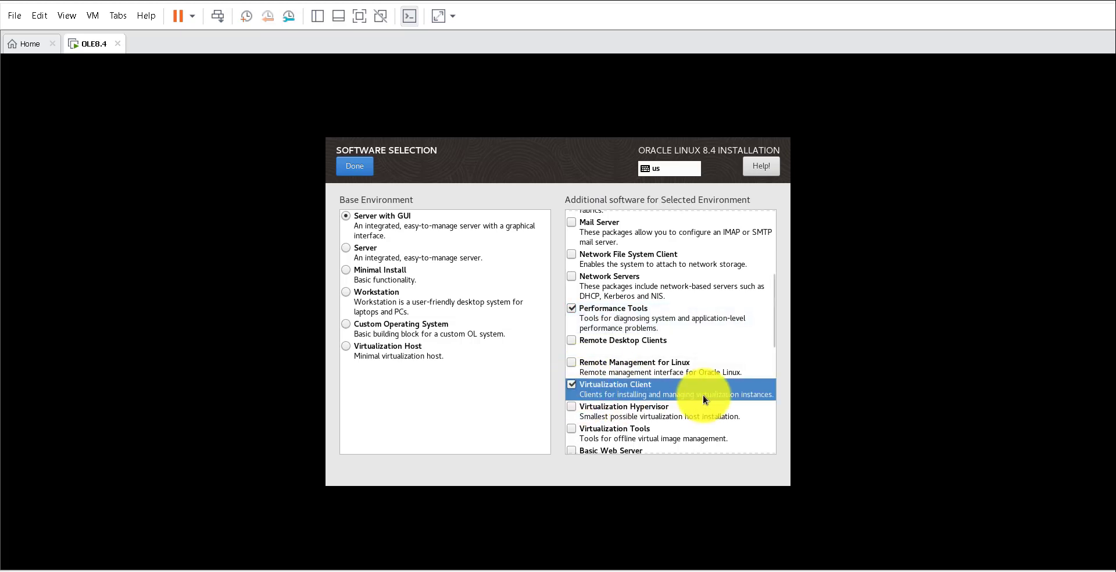
scroll(652, 386, "down", 2)
scroll(653, 386, "down", 1)
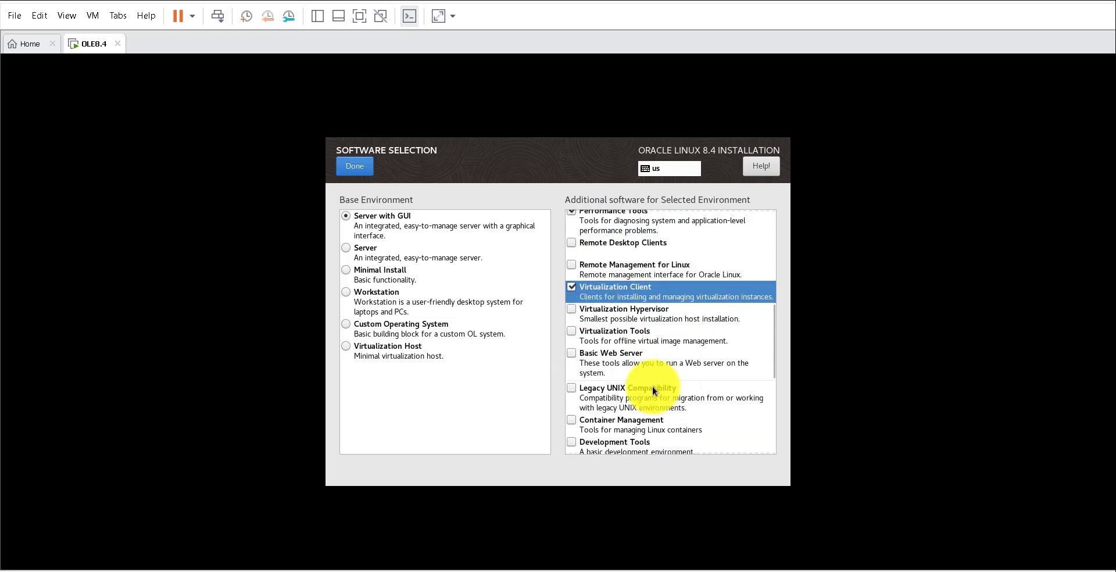
left_click(572, 331)
scroll(692, 369, "down", 1)
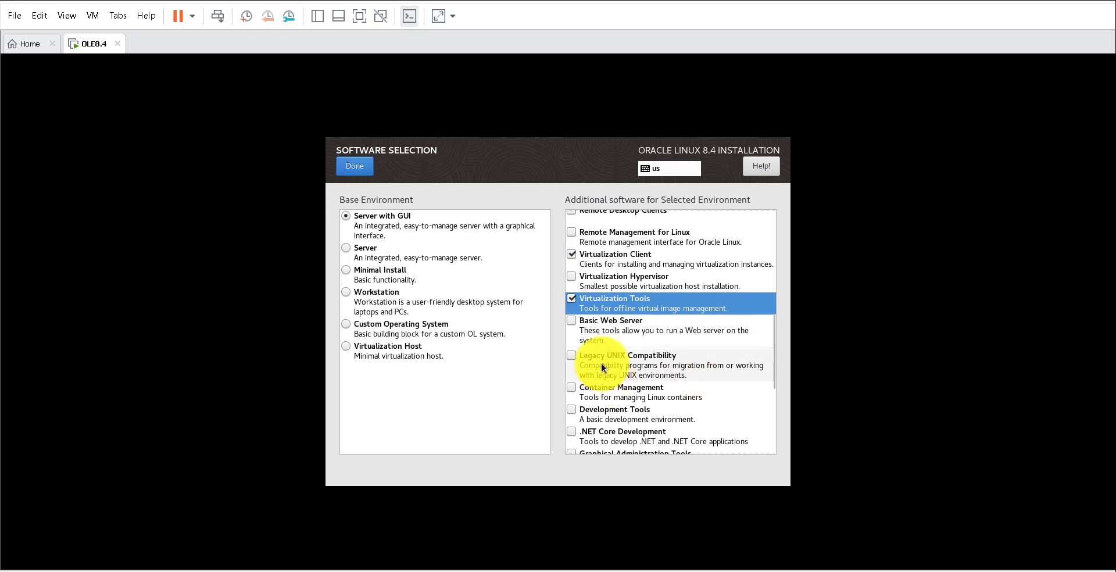
left_click(571, 320)
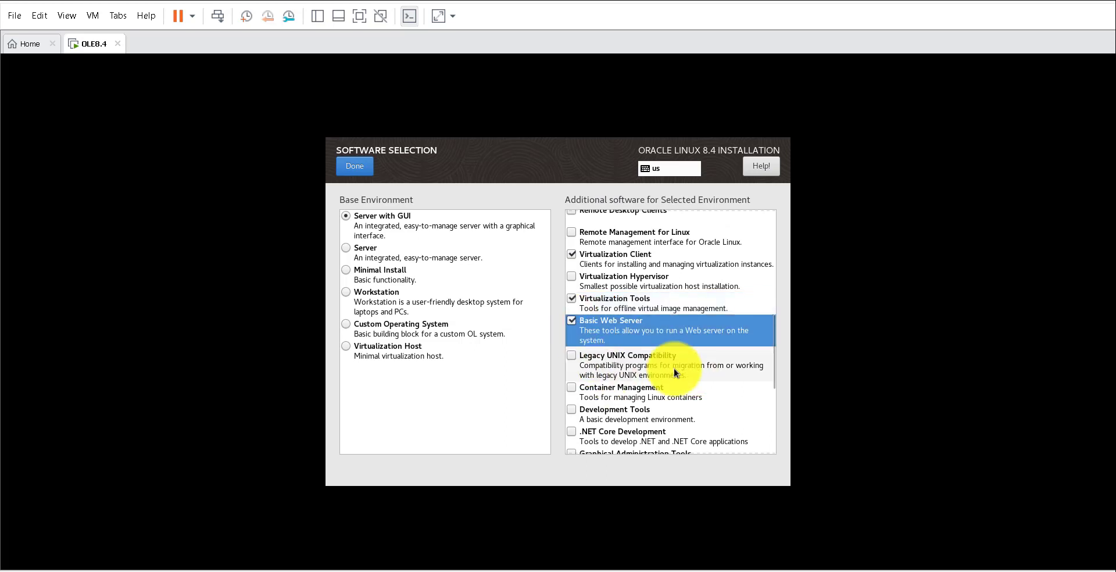
- Add Container Management, Development Tools, Graphical Administration Tools, RPM Development Tools and Security Tools
scroll(697, 380, "down", 3)
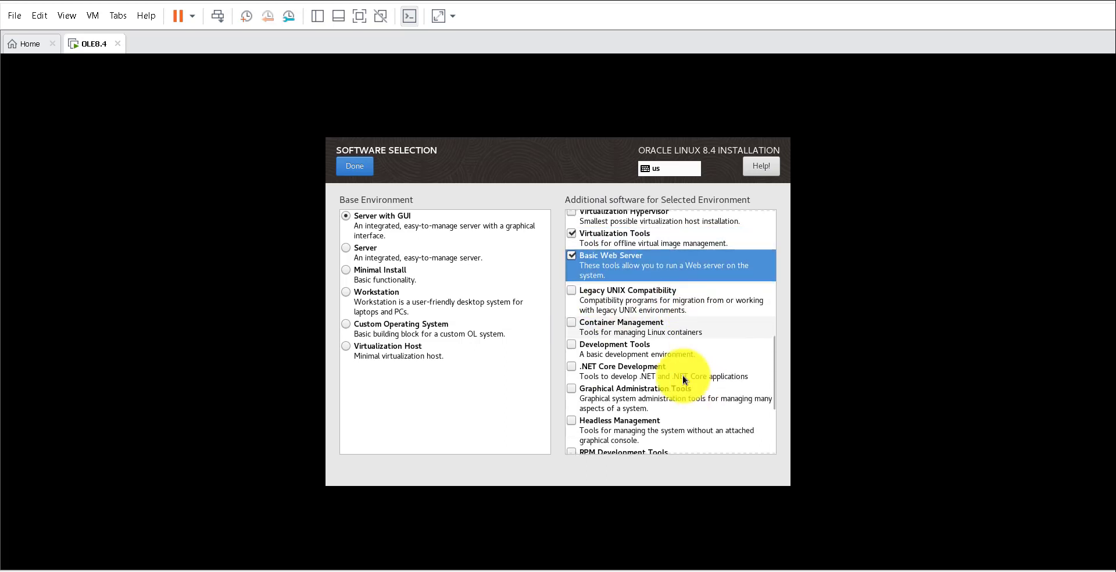
left_click(572, 323)
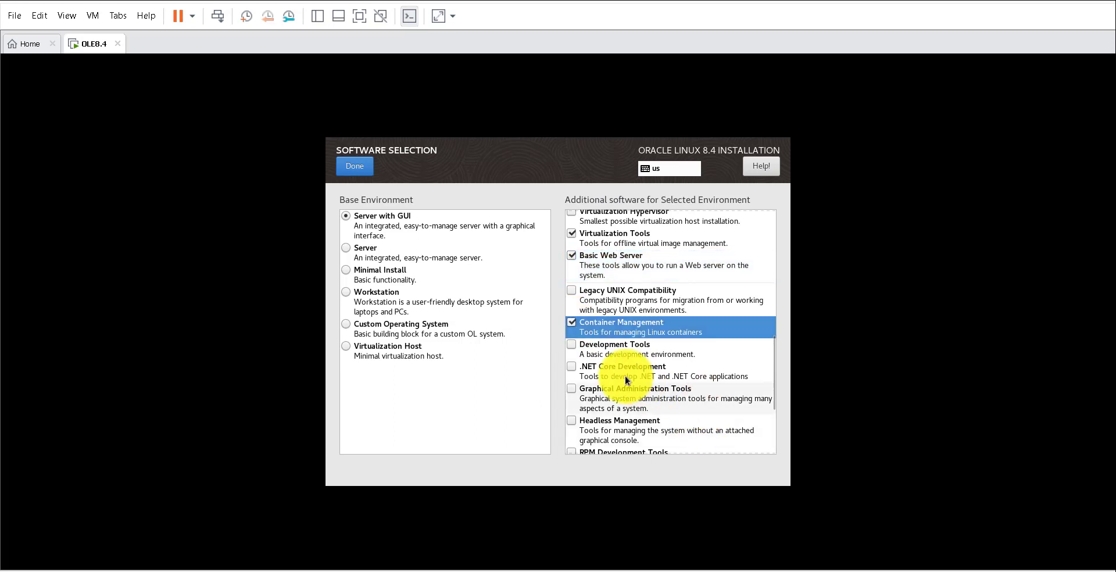
left_click(570, 345)
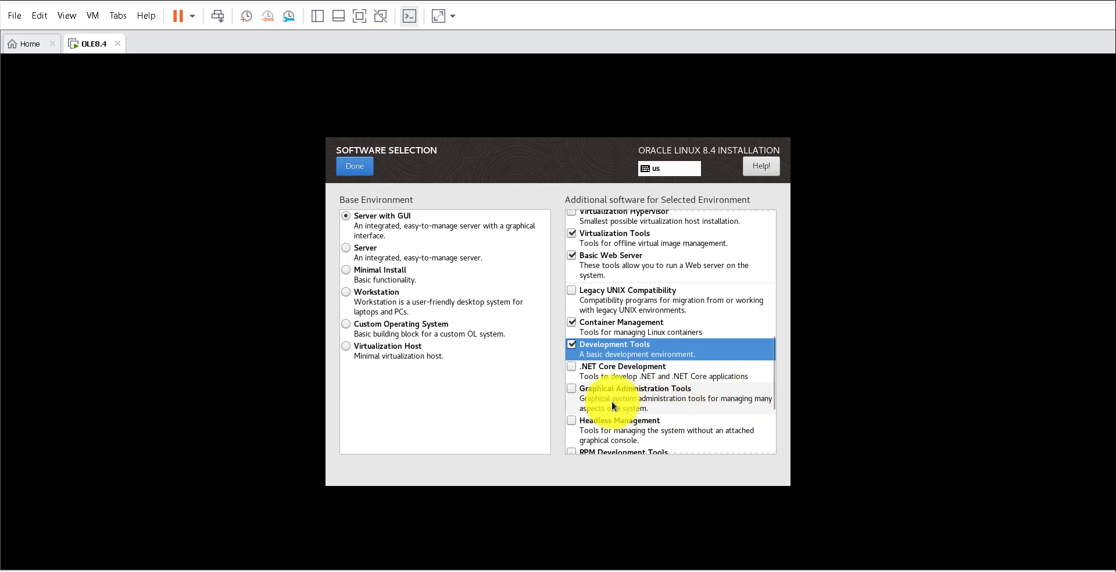
left_click(571, 390)
scroll(675, 412, "down", 1)
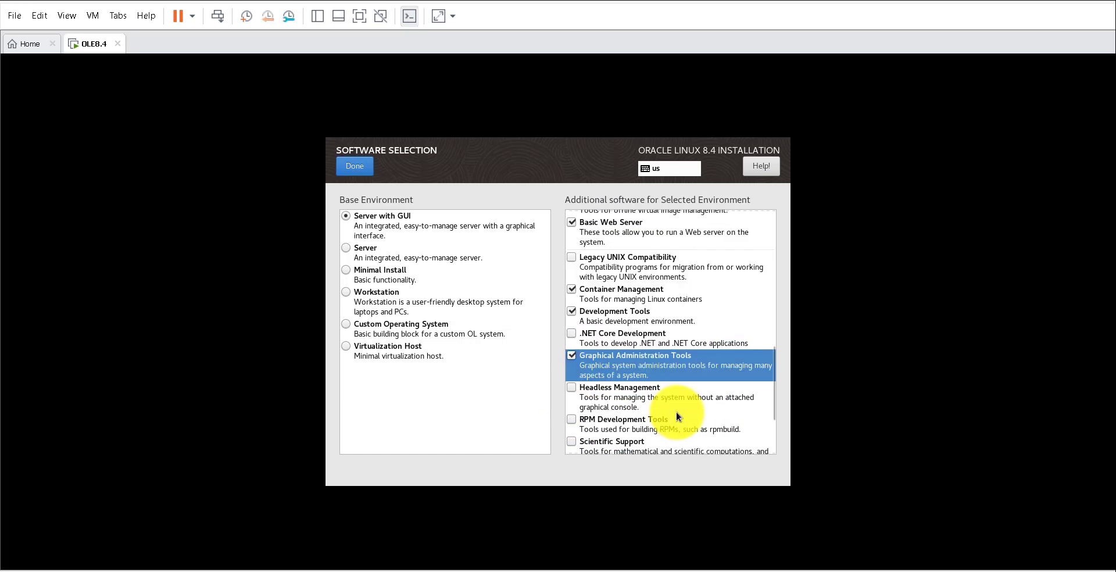
scroll(689, 411, "down", 1)
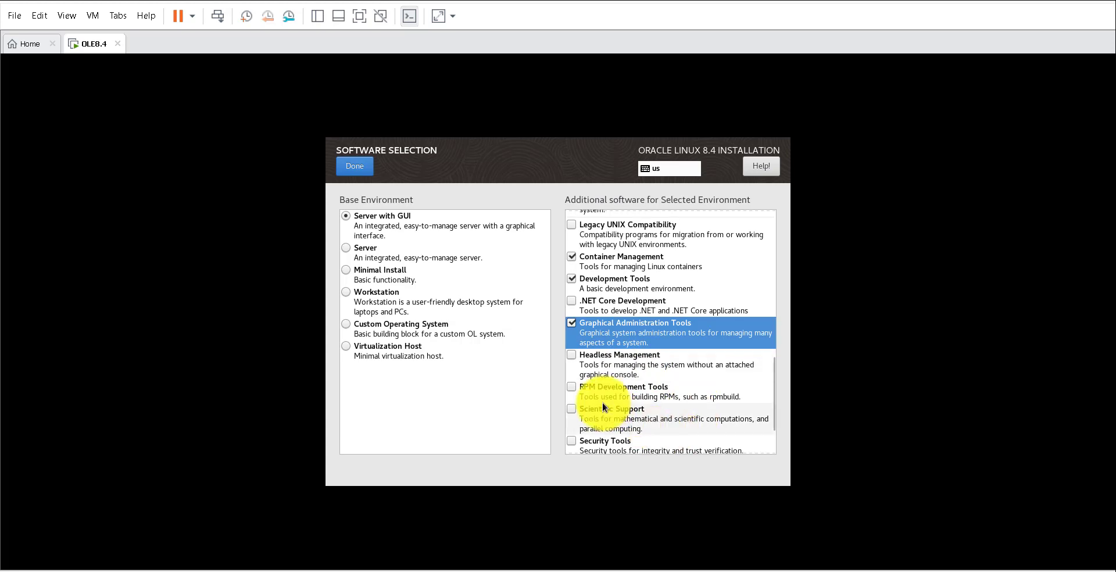
left_click(571, 384)
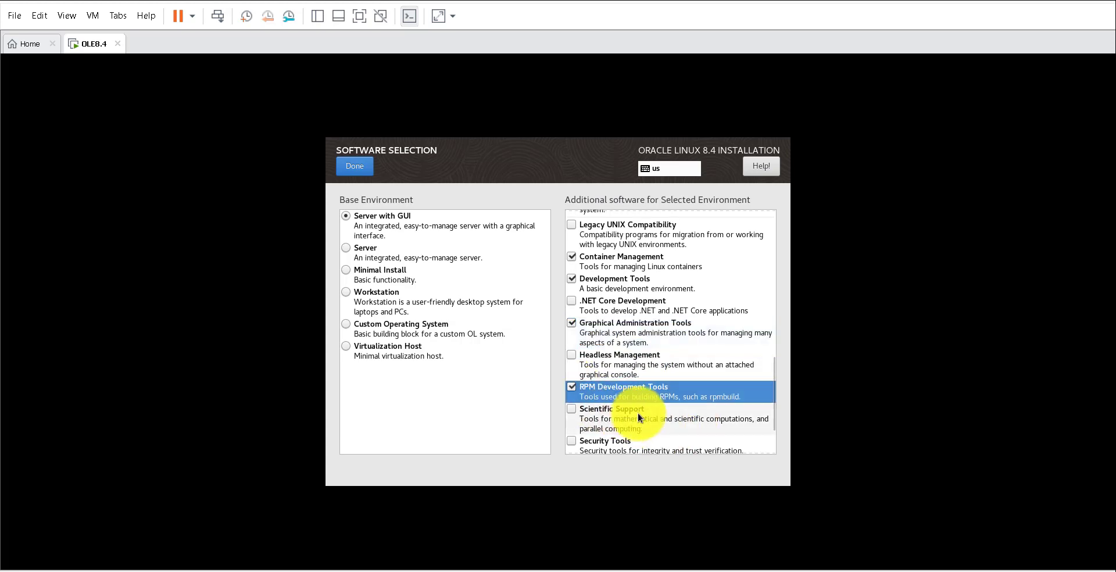
scroll(639, 417, "down", 2)
left_click(571, 375)
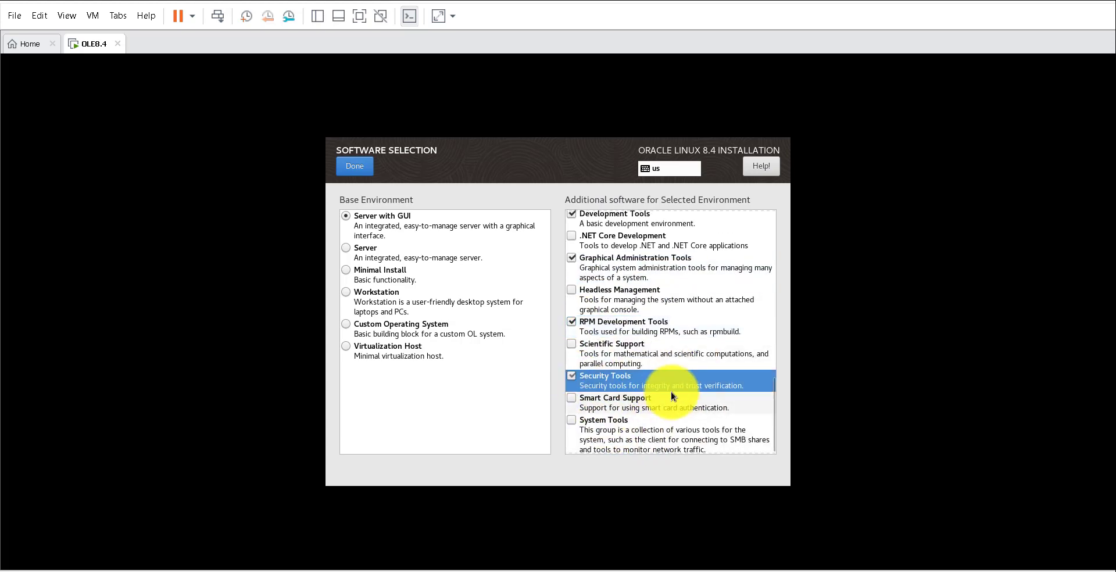
scroll(685, 414, "down", 1)
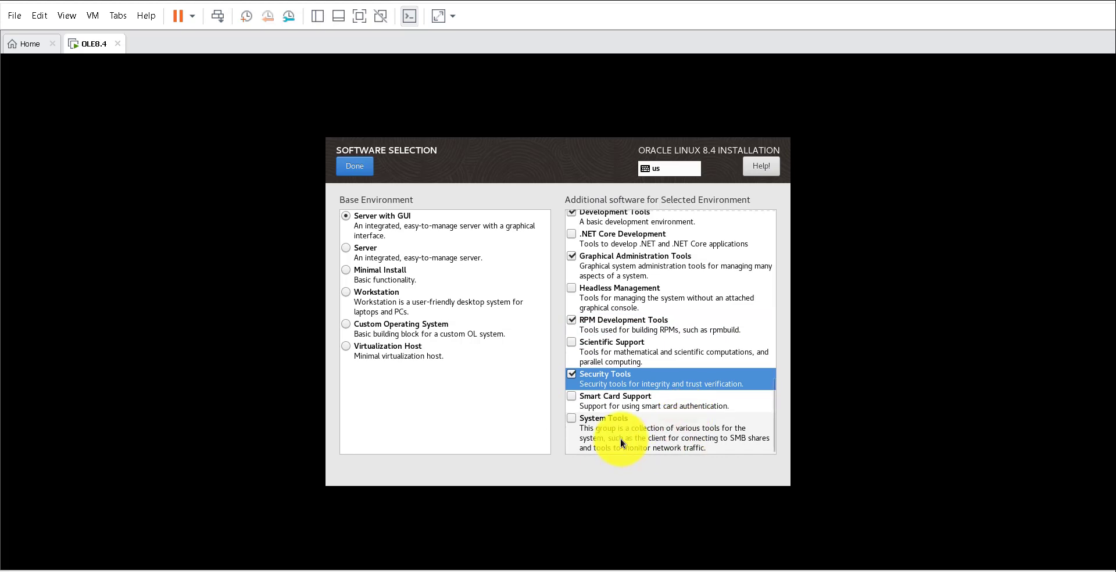
left_click(571, 415)
scroll(676, 422, "up", 12)
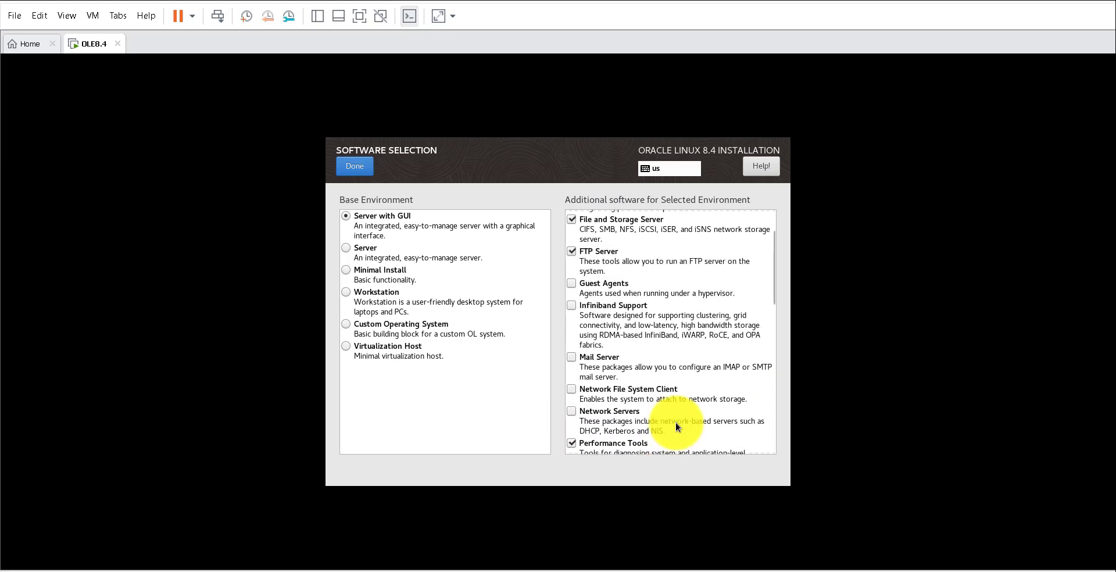
scroll(676, 421, "up", 3)
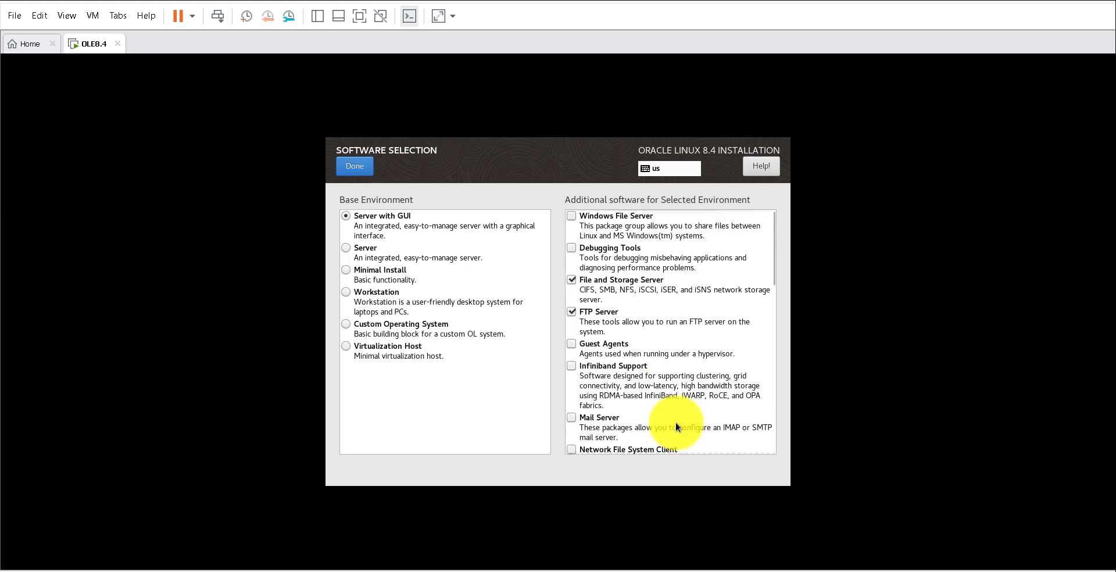
- Confirm the software selection and disable kdump
left_click(354, 168)
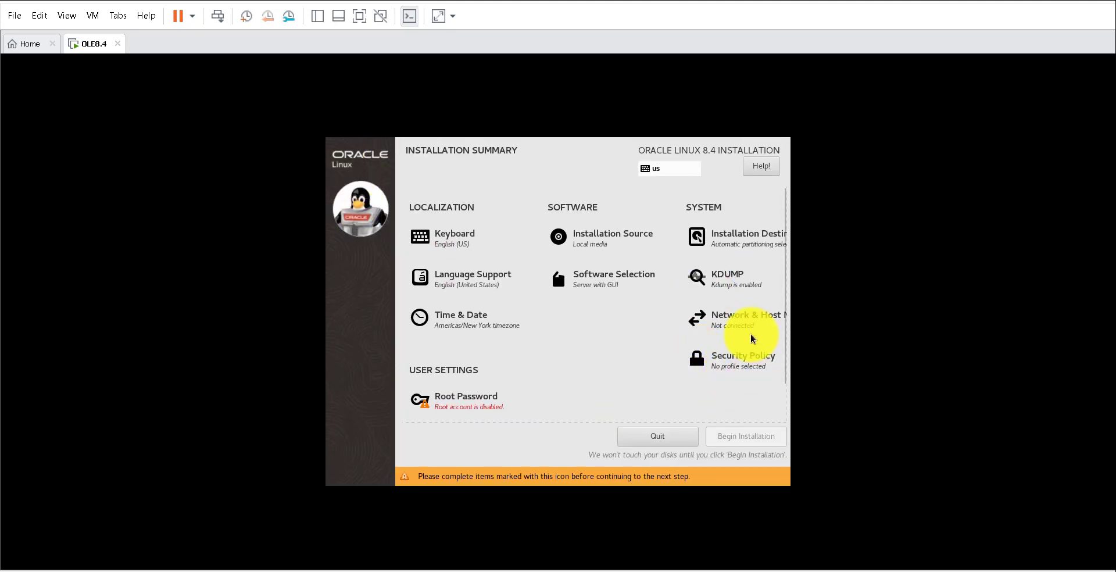
left_click(733, 275)
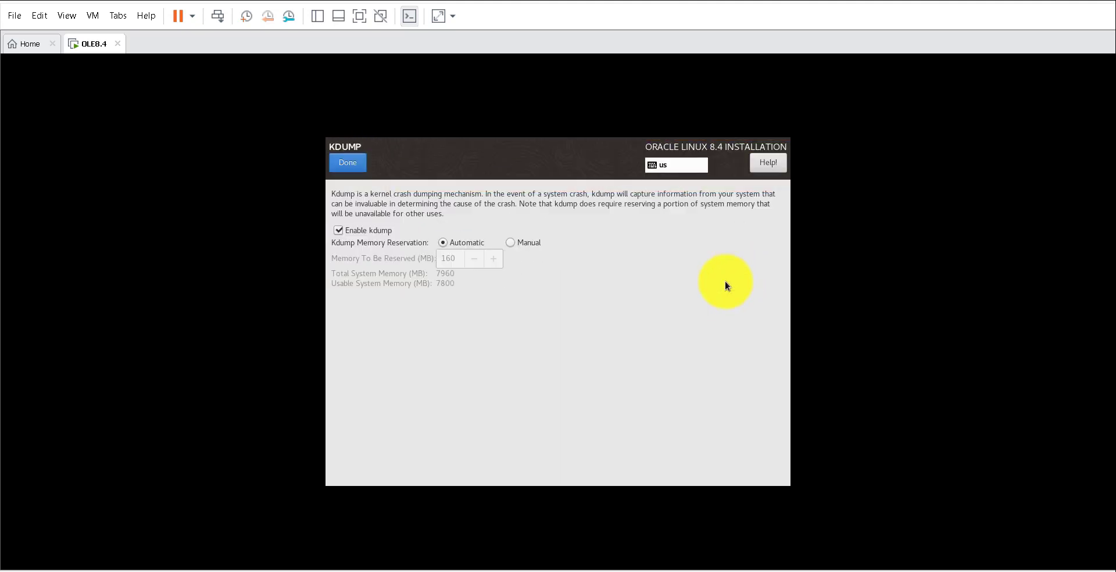
left_click(365, 230)
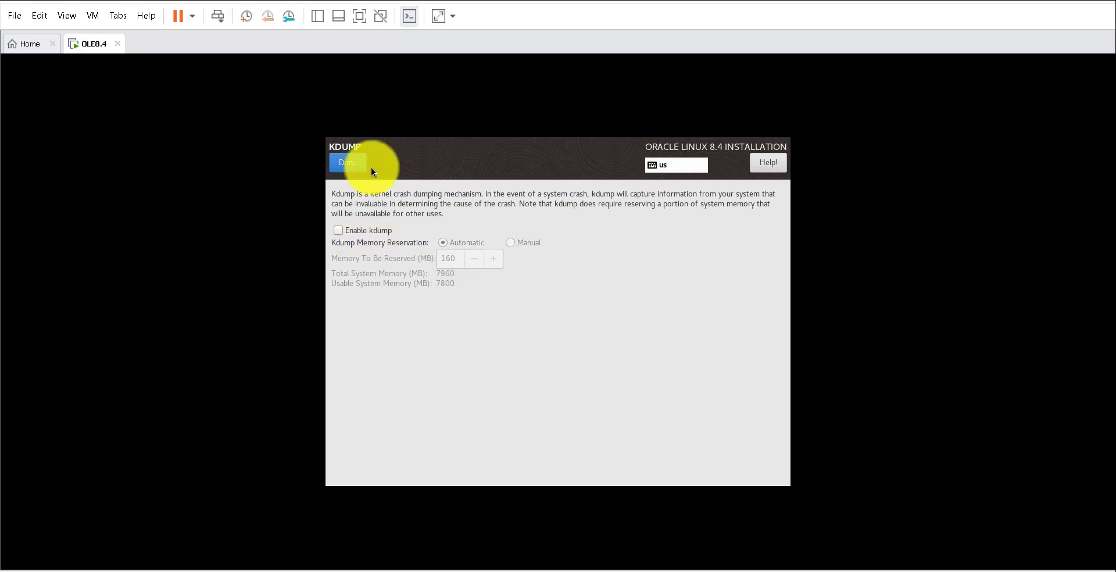
left_click(348, 163)
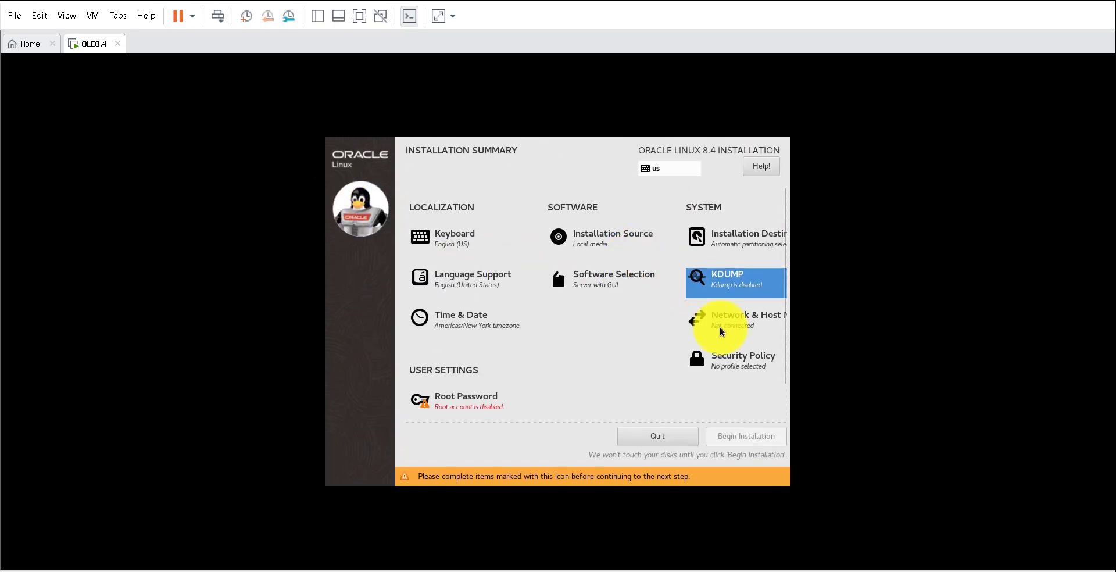
- Set the time zone to Asia/Tokyo, then go to Network & Host Name
left_click(457, 319)
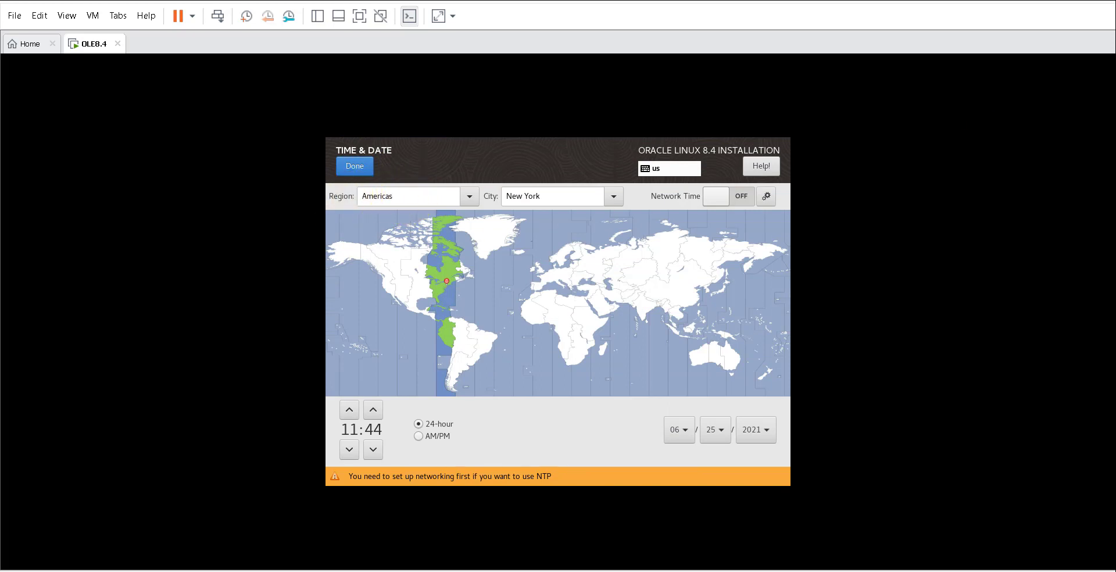
left_click_drag(406, 195, 345, 198)
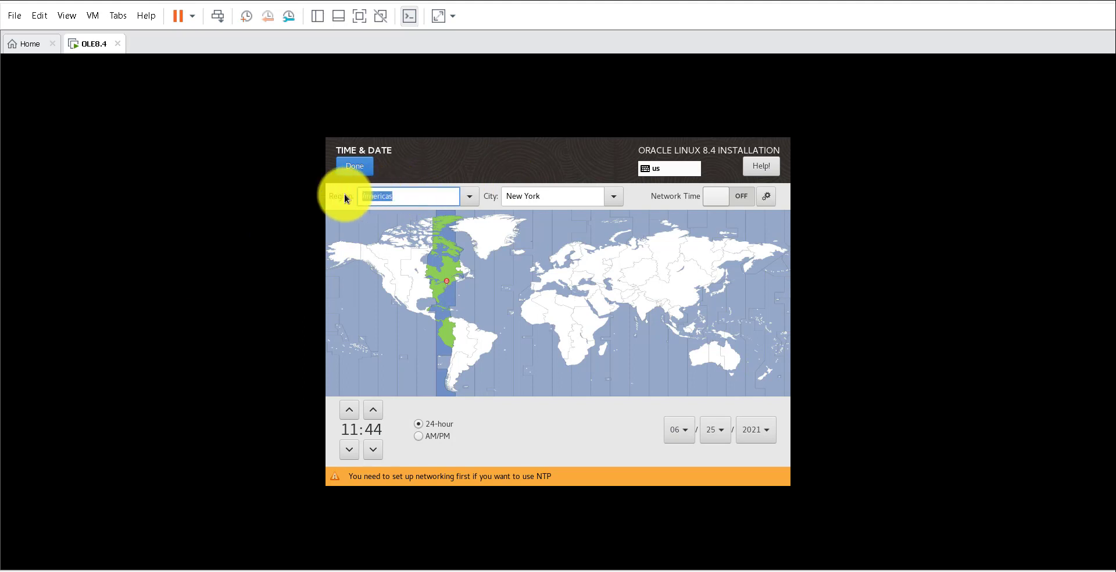
type("AS")
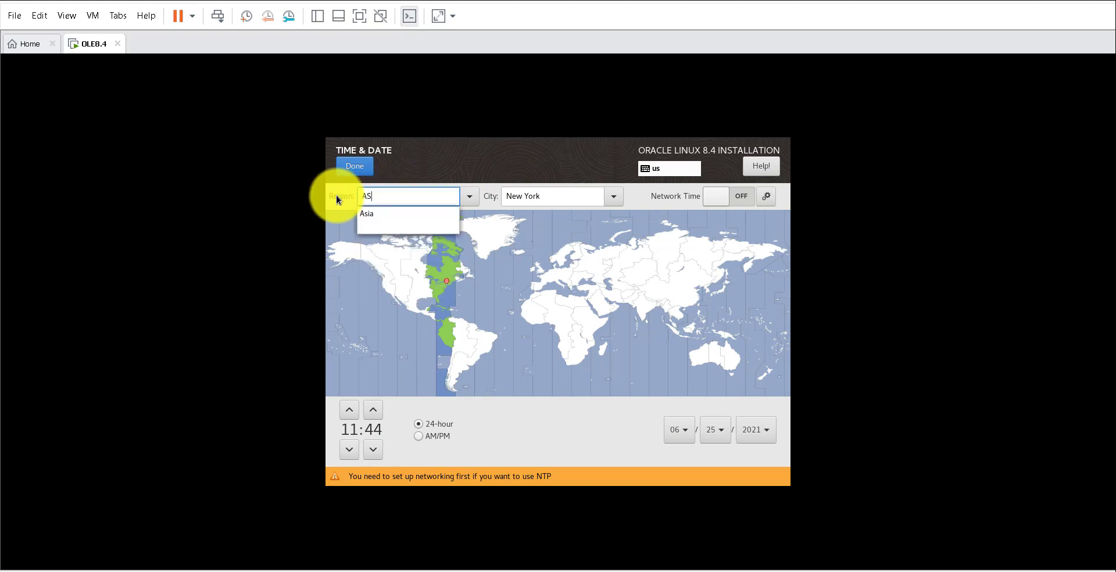
left_click(382, 219)
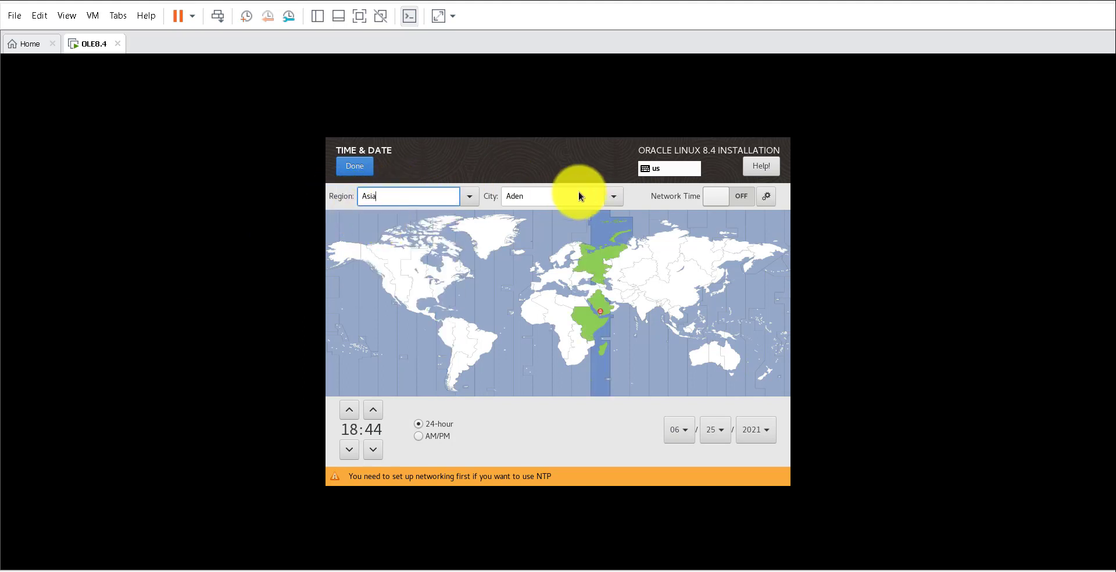
left_click_drag(546, 197, 488, 197)
type("Toky")
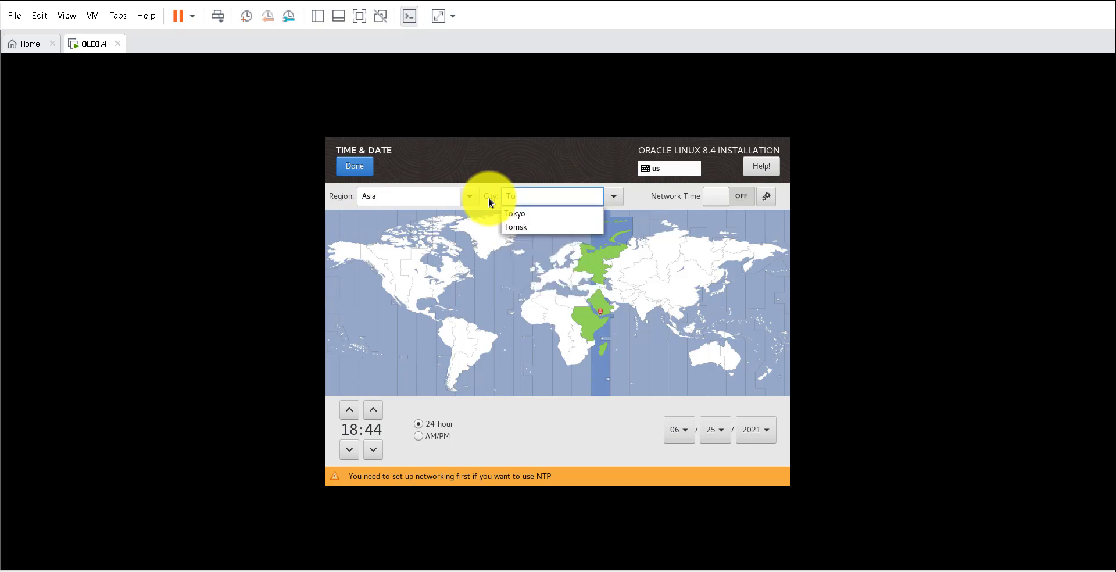
left_click(528, 218)
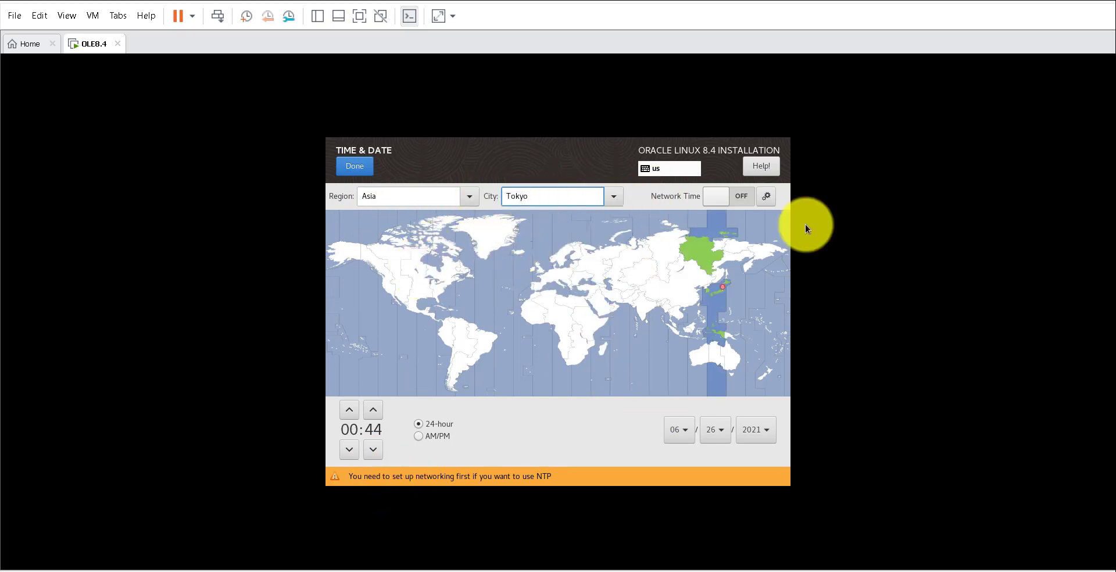
left_click(353, 166)
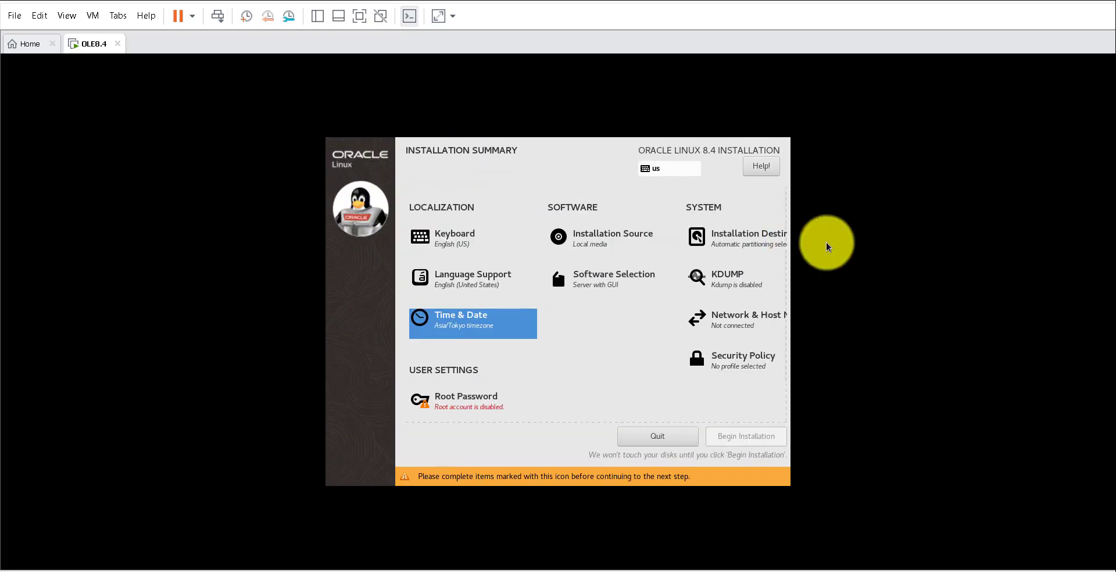
left_click(722, 325)
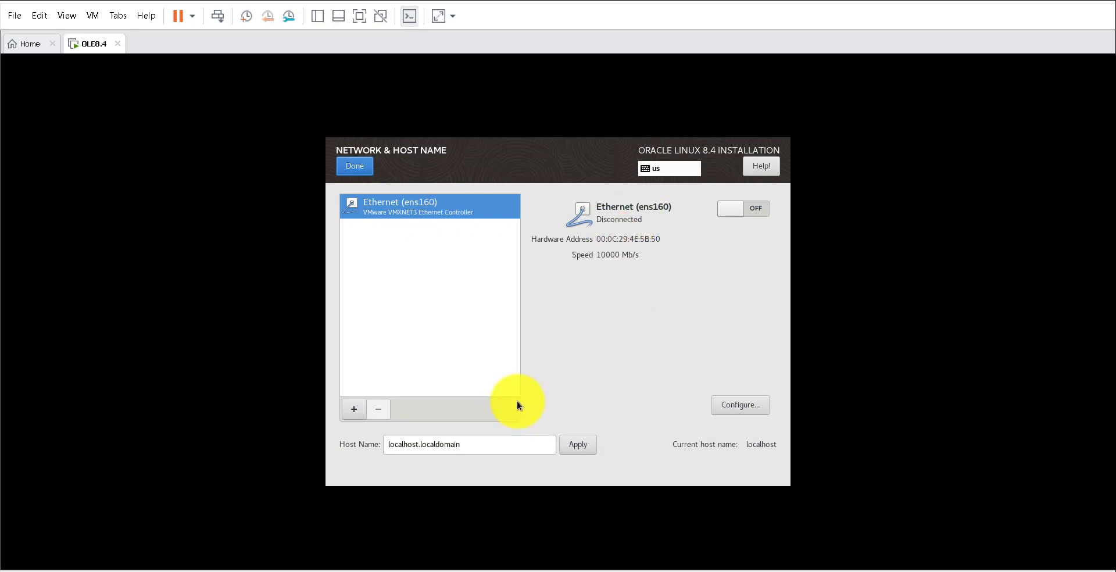
- Connect Ethernet ens160 and apply the host name ora19c.mydomain.com
left_click(729, 210)
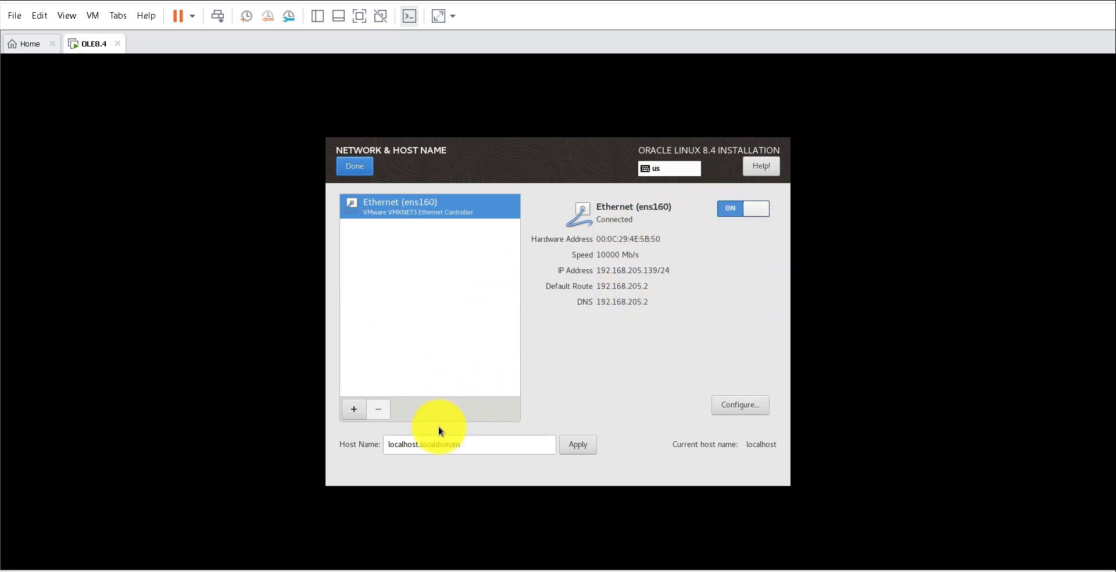
left_click_drag(461, 444, 346, 448)
key("BackSpace")
type("orac19c")
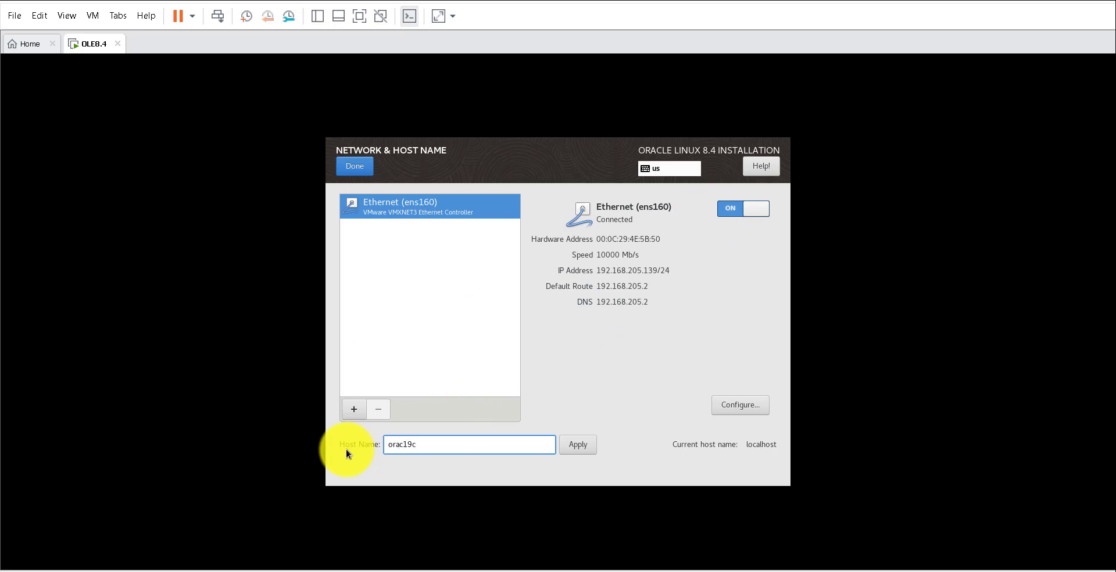
key("BackSpace")
type(".myd")
type("on")
type("main")
type(".com")
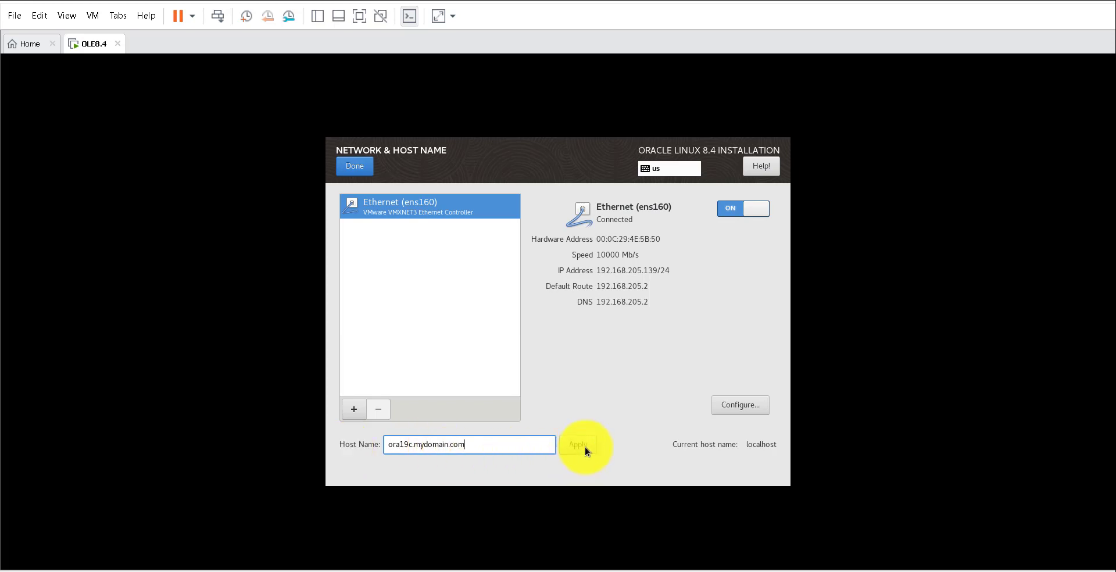
left_click_drag(504, 448, 358, 449)
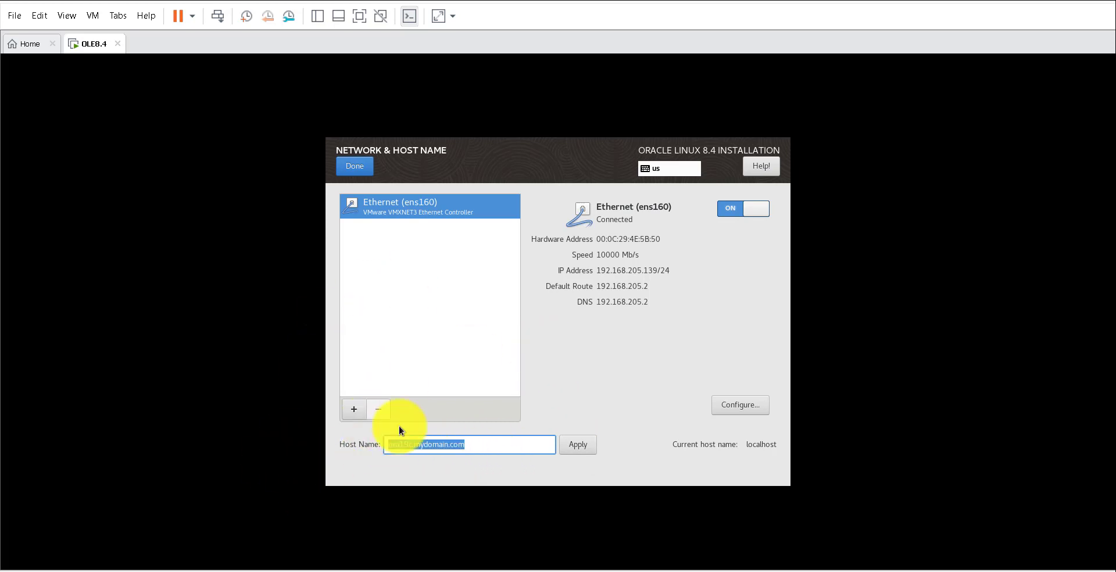
left_click(578, 445)
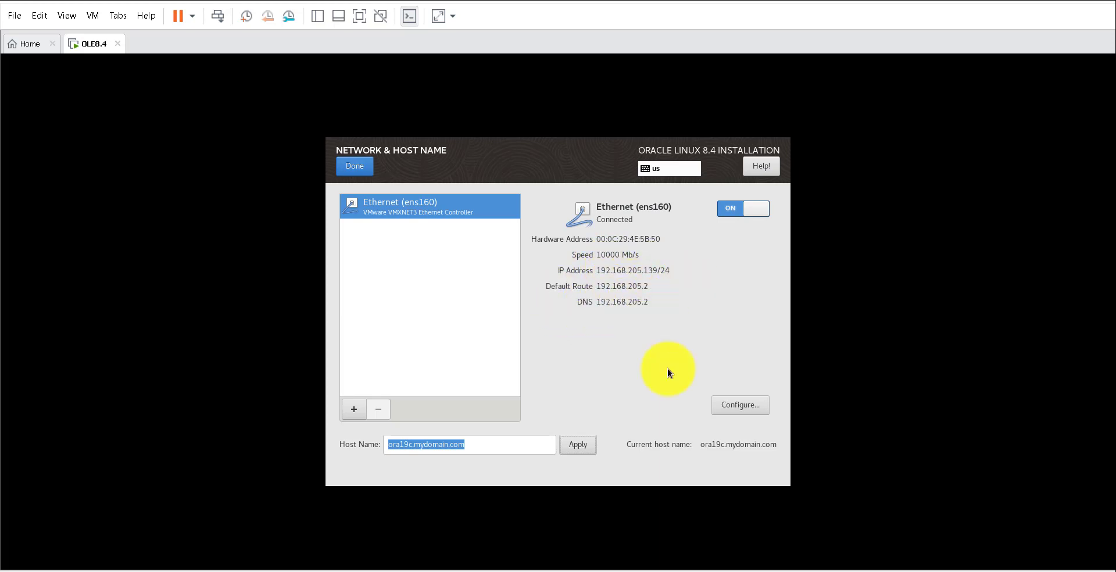
left_click(364, 168)
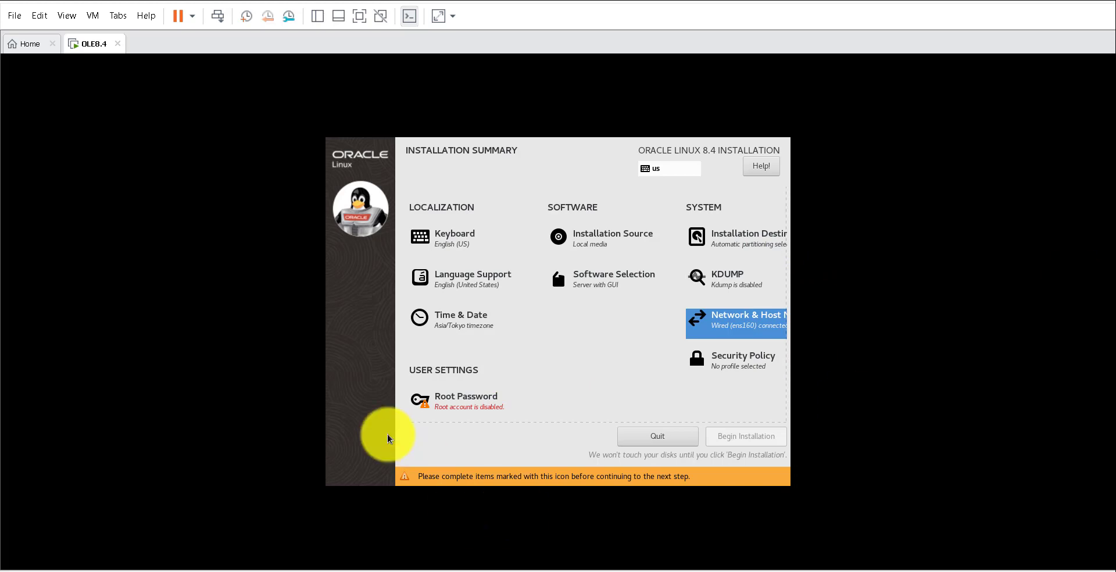
- Enter and confirm a root password, then return to the summary
left_click(459, 401)
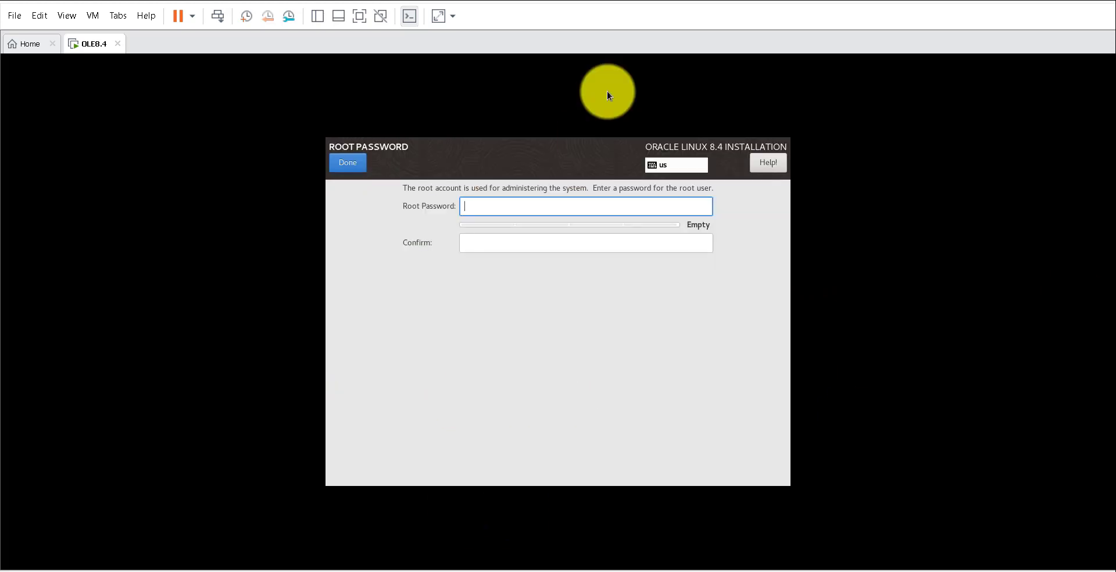
type("o")
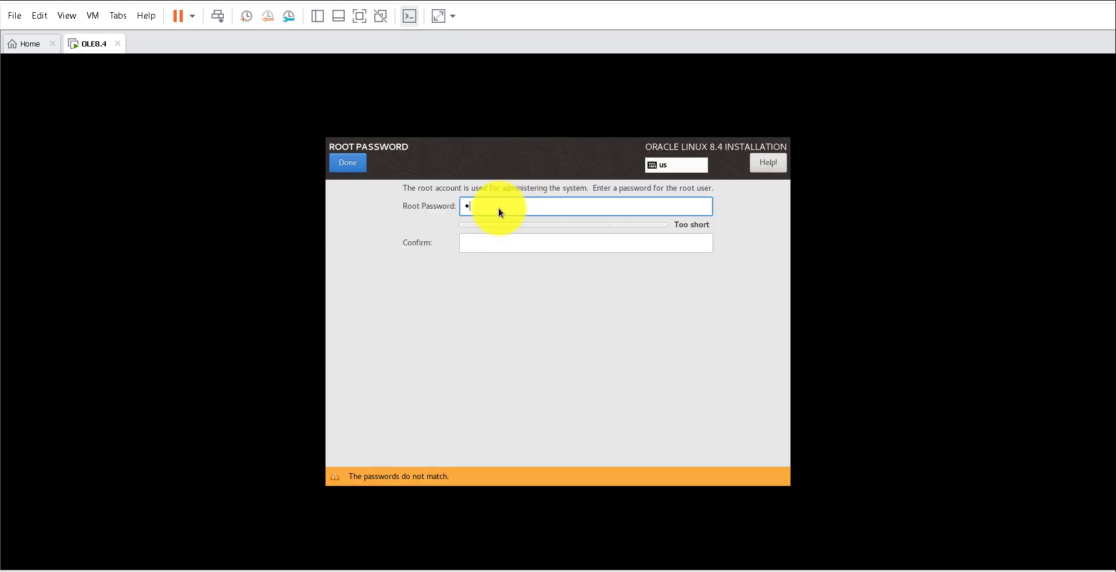
type("racle123456")
left_click(508, 242)
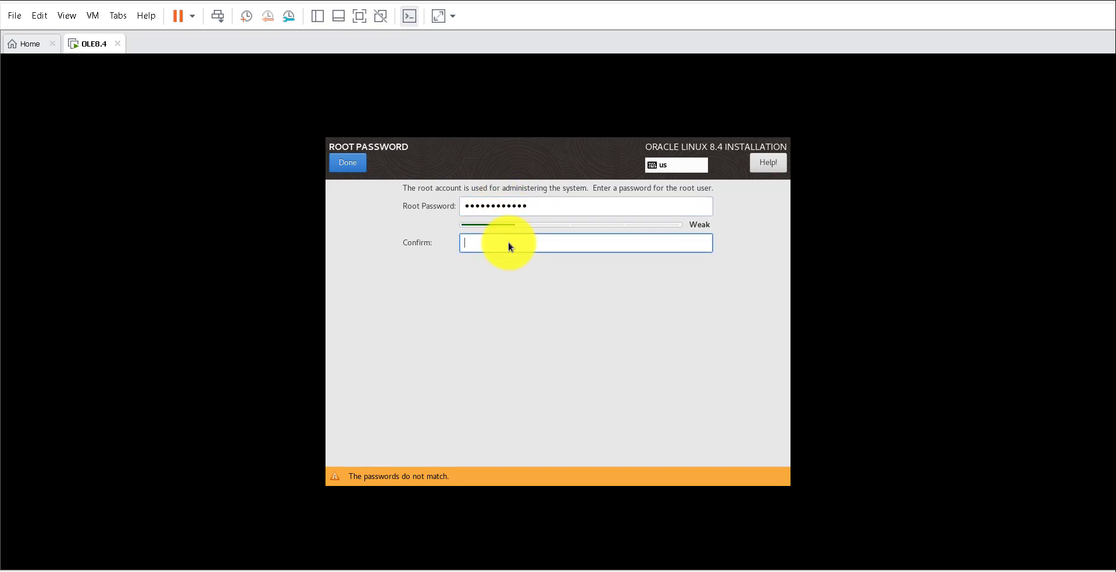
type("oracle123456")
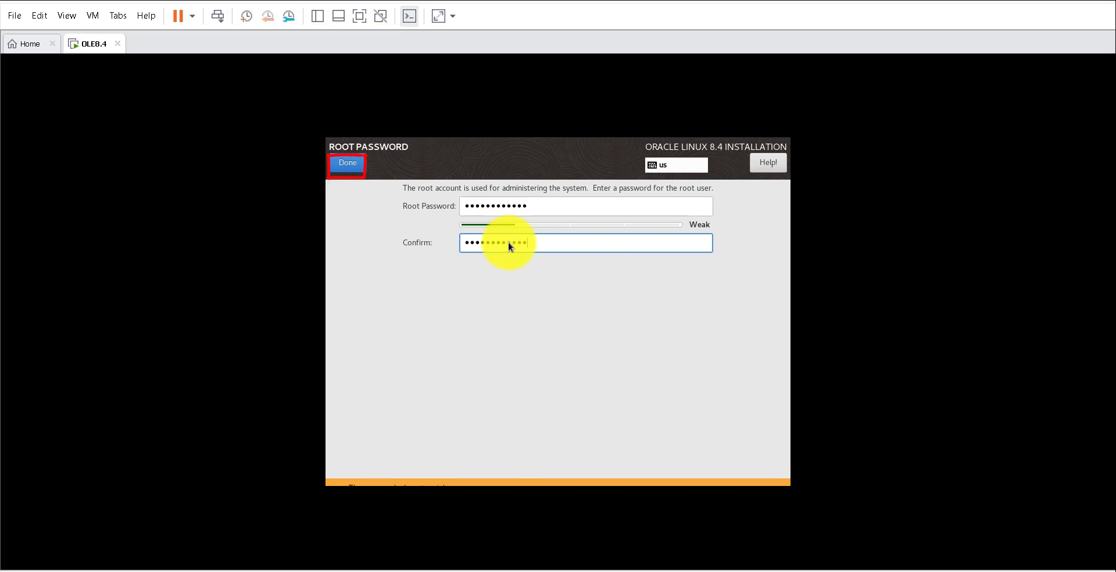
key("Return")
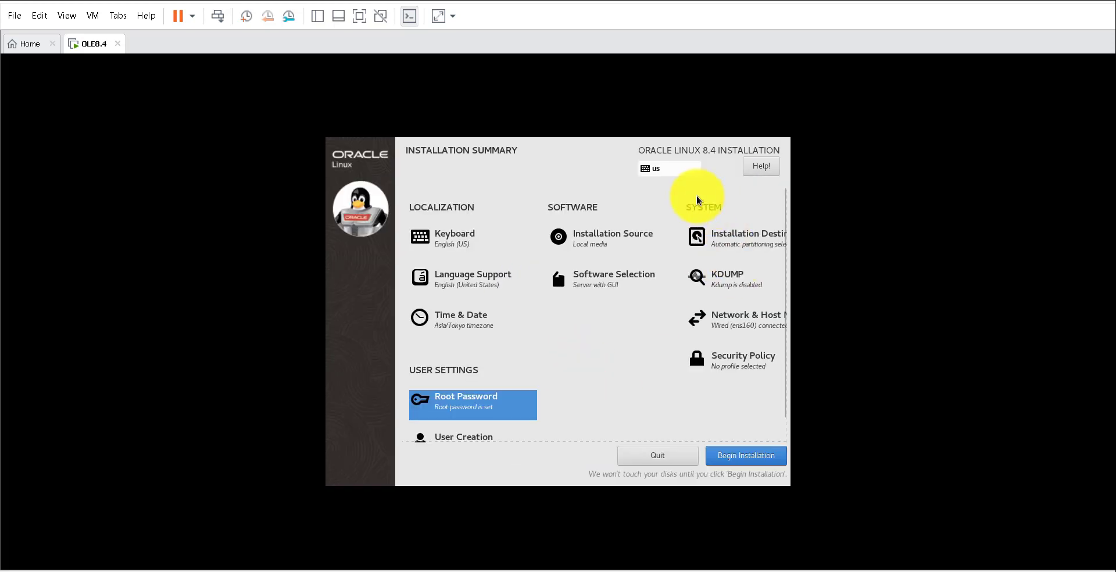
- Begin the installation and reboot the system once it completes
left_click(749, 460)
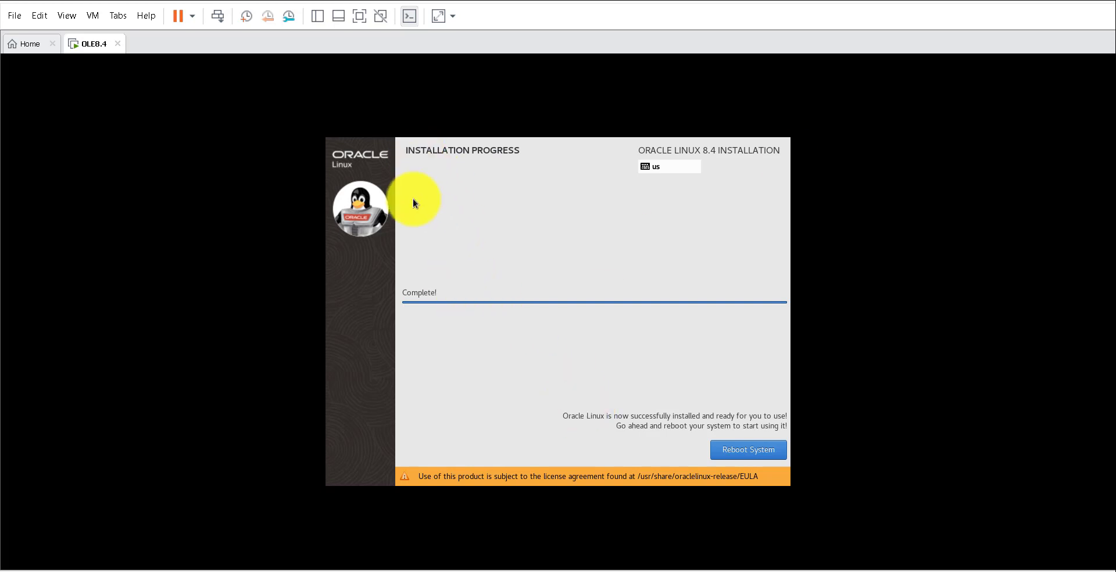
left_click(751, 450)
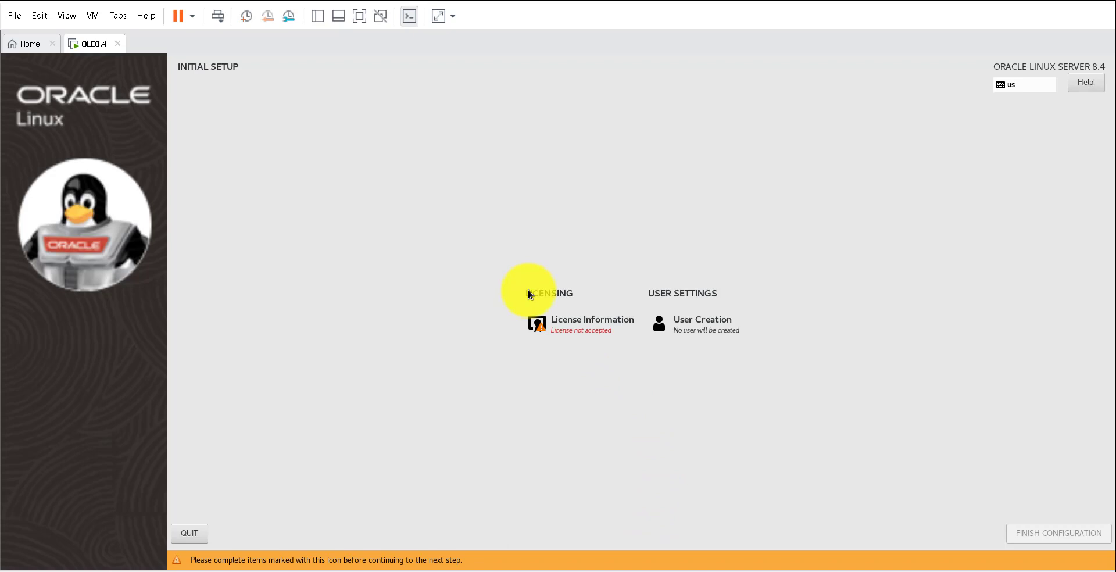
- Accept the Oracle Linux license agreement and finish the initial configuration
left_click(572, 323)
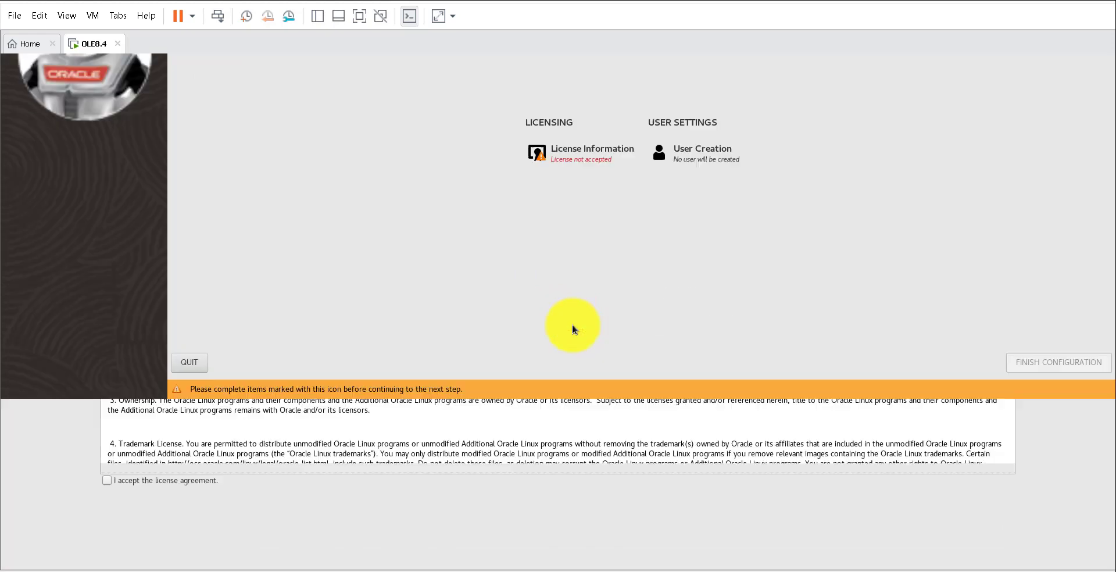
left_click(107, 481)
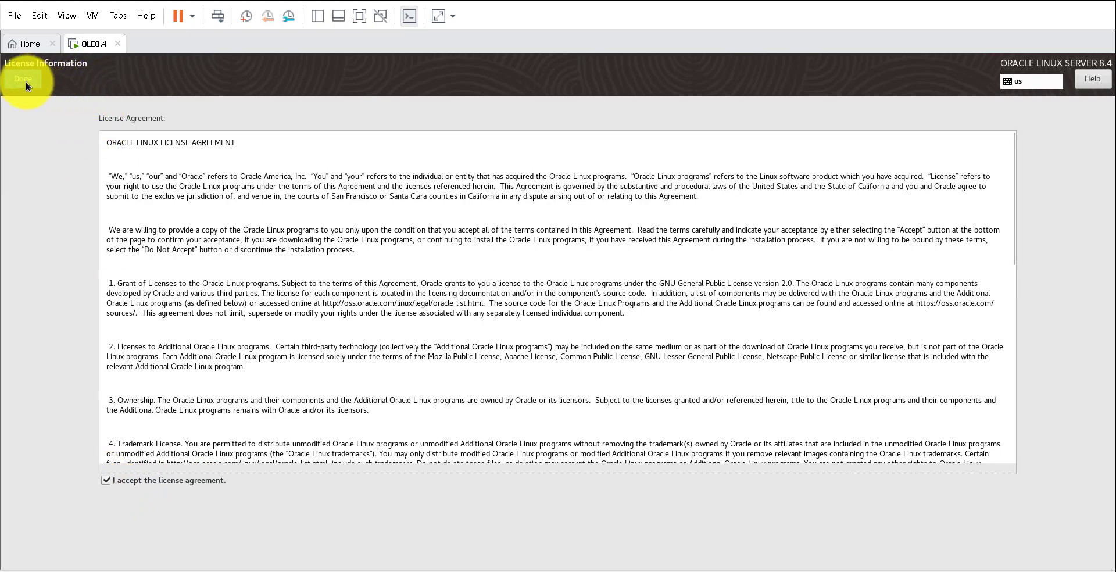
left_click(25, 81)
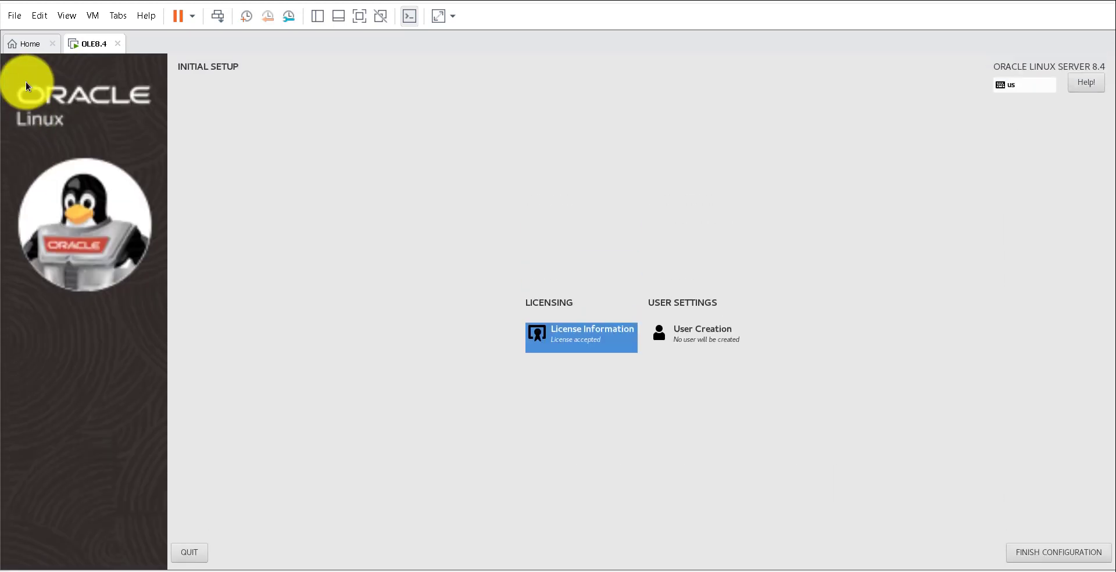
left_click(1052, 556)
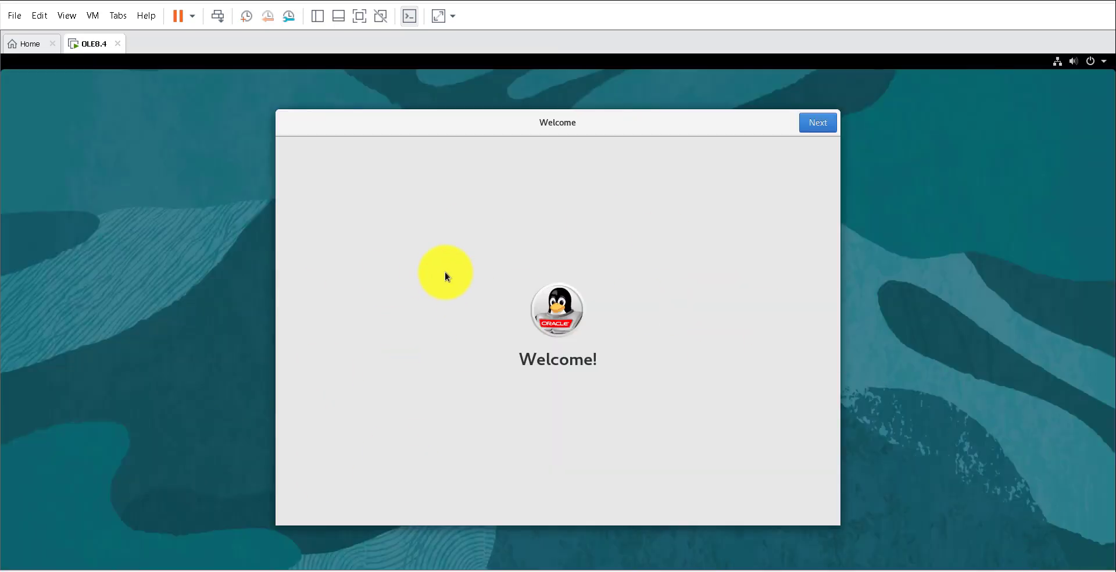
- Advance past the welcome and privacy pages and skip connecting online accounts
left_click(816, 127)
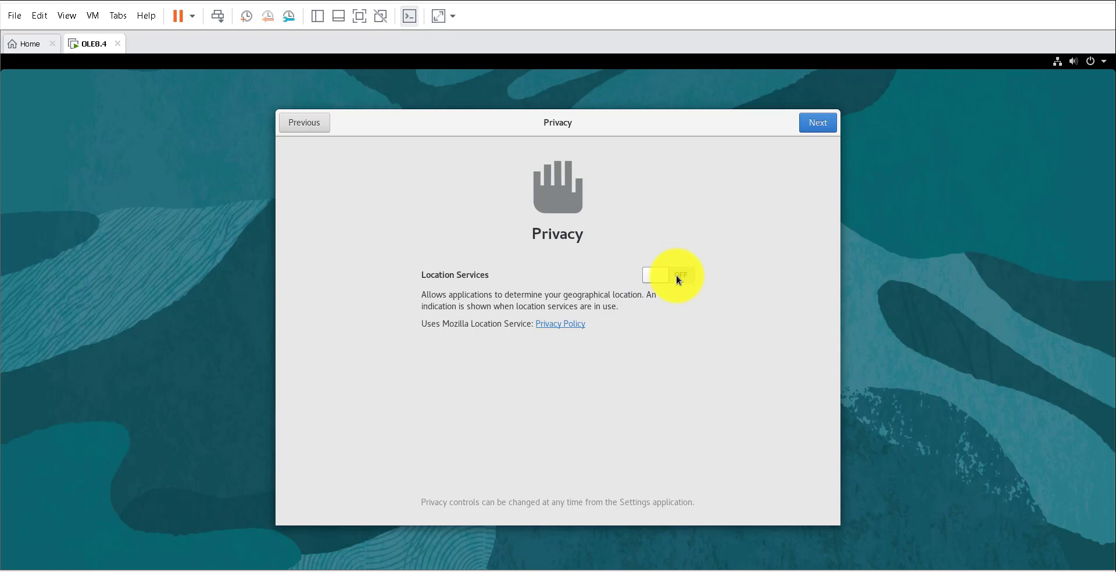
left_click(819, 125)
left_click(819, 124)
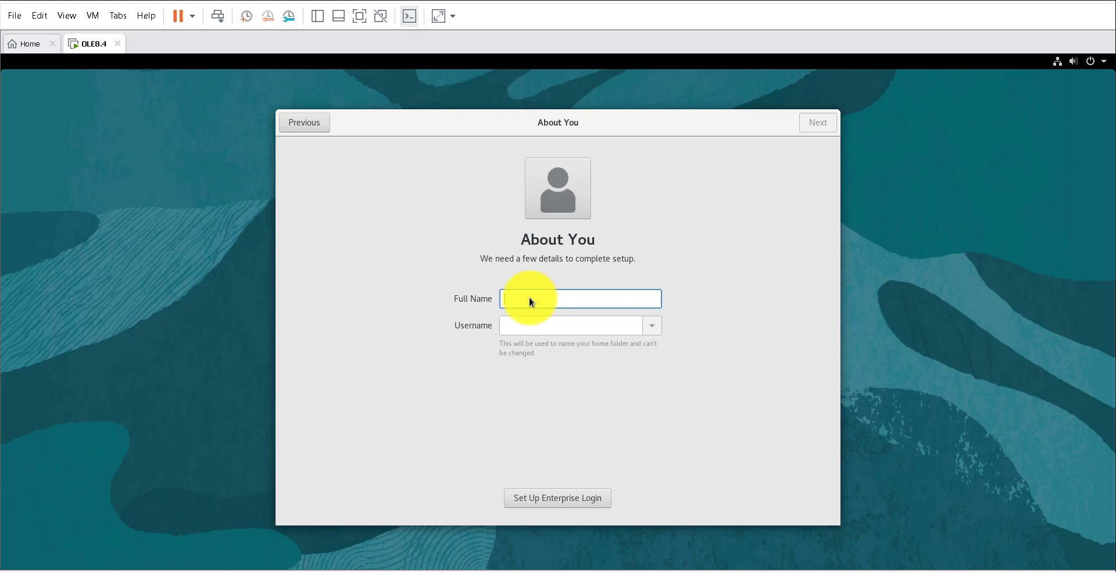
- Enter the user's full name and replace the suggested username with 'oracle'
type("Oracle Admin")
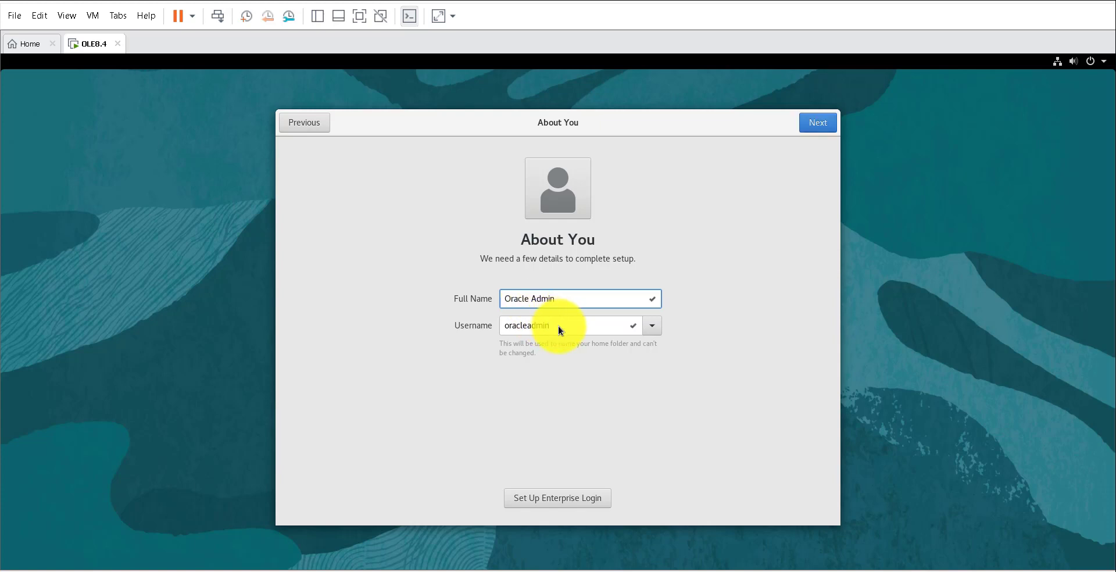
key("Tab")
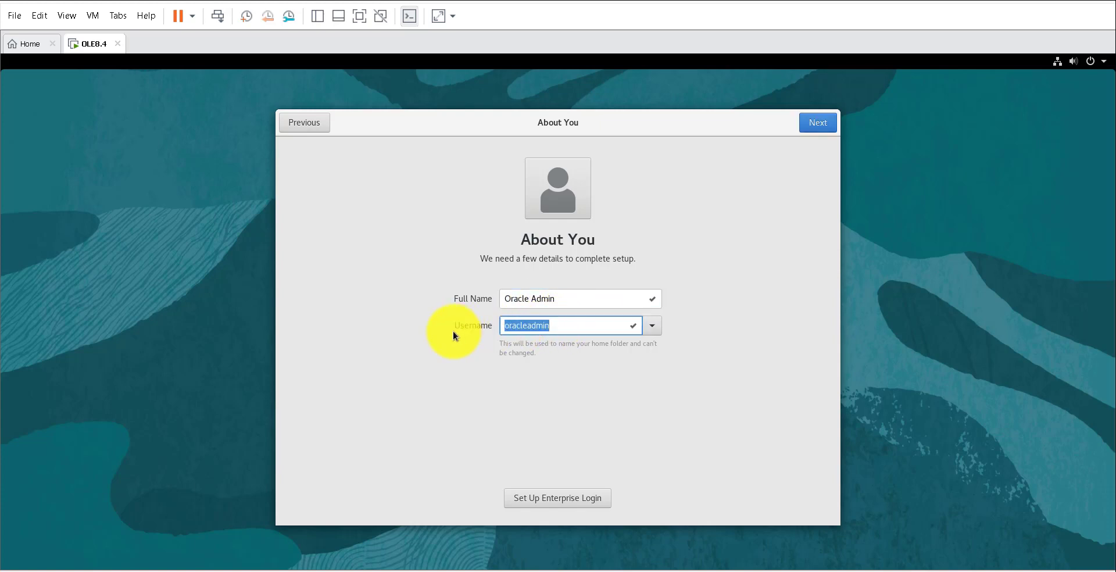
key("BackSpace")
type("oracle")
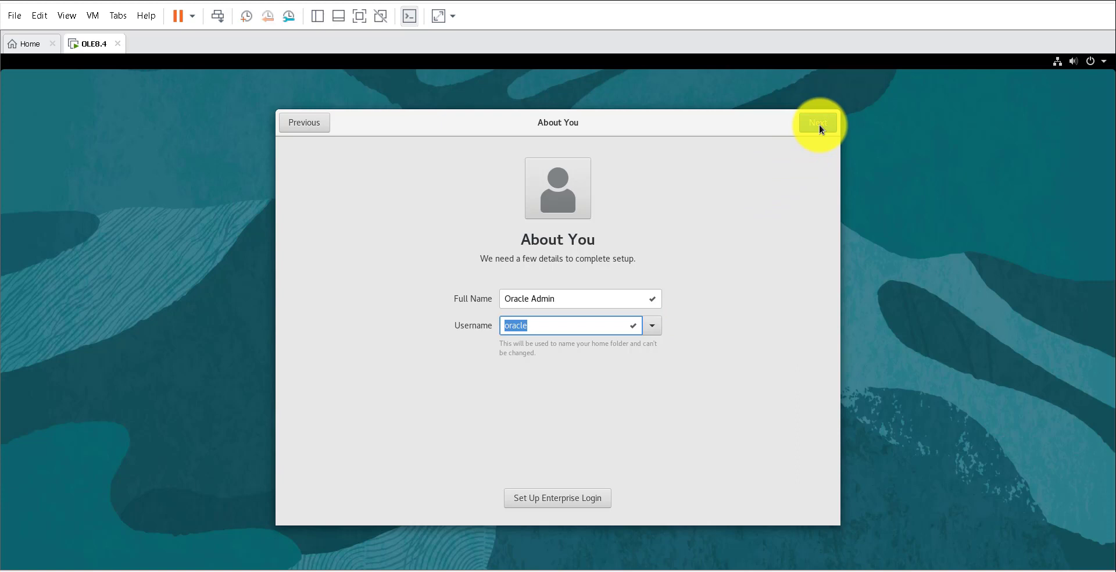
- Set and confirm the user's password, then choose Start Using Oracle Linux Server
left_click(819, 123)
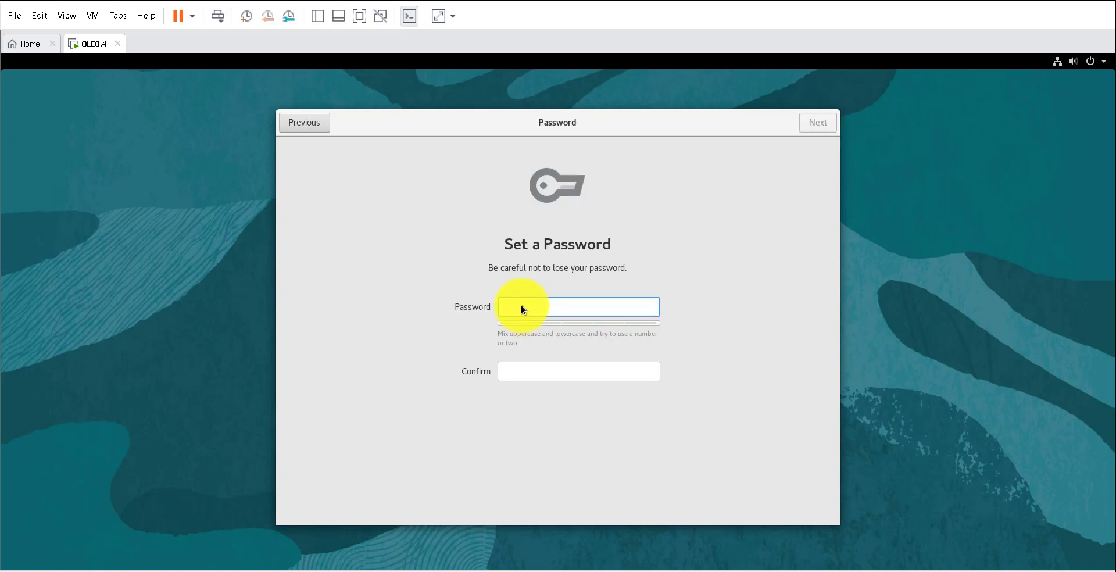
type("************")
left_click(534, 373)
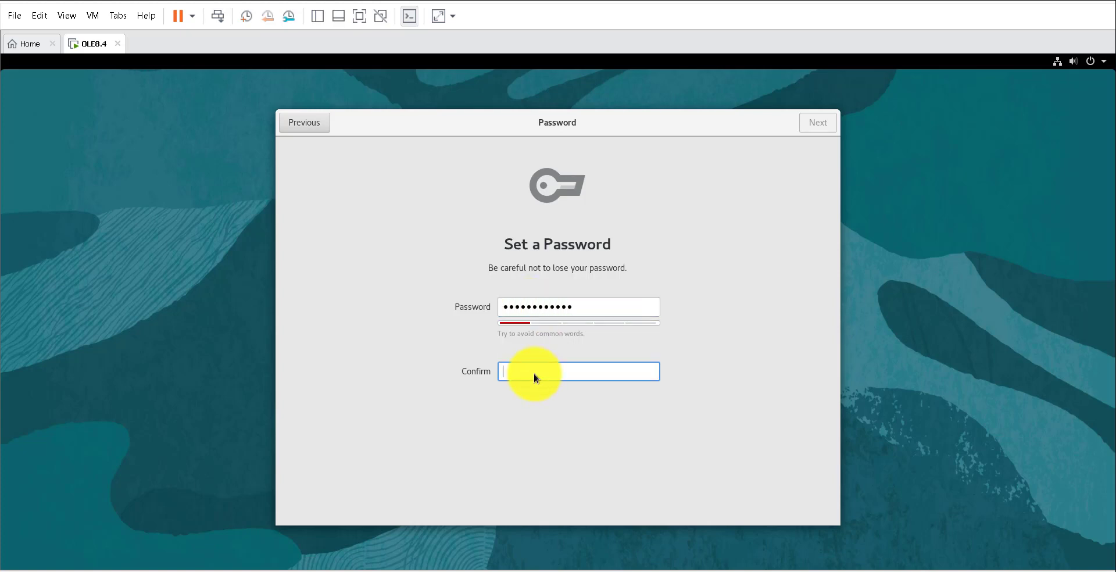
type("************")
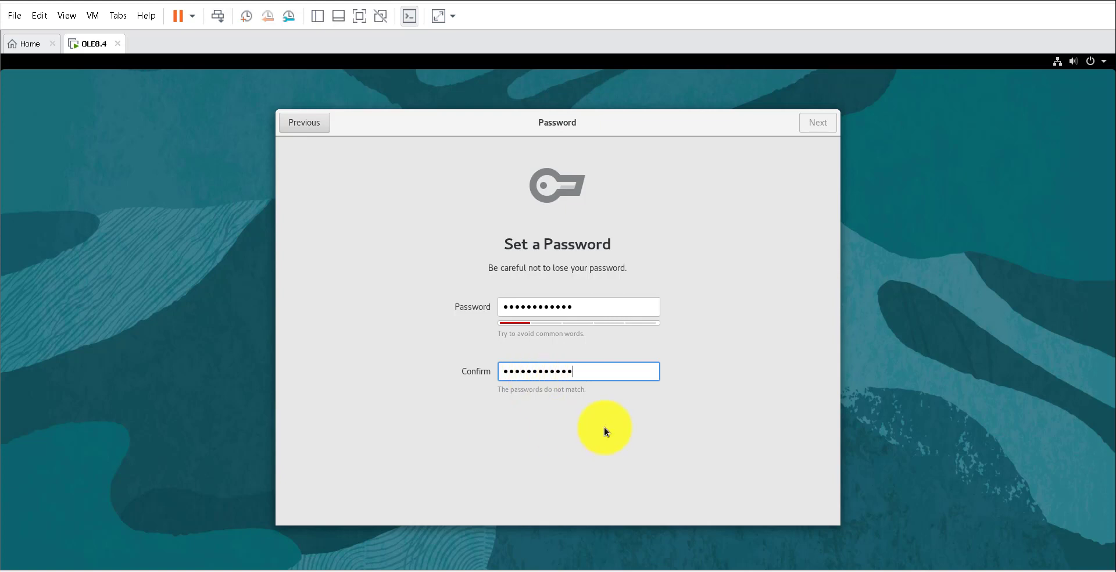
left_click(815, 123)
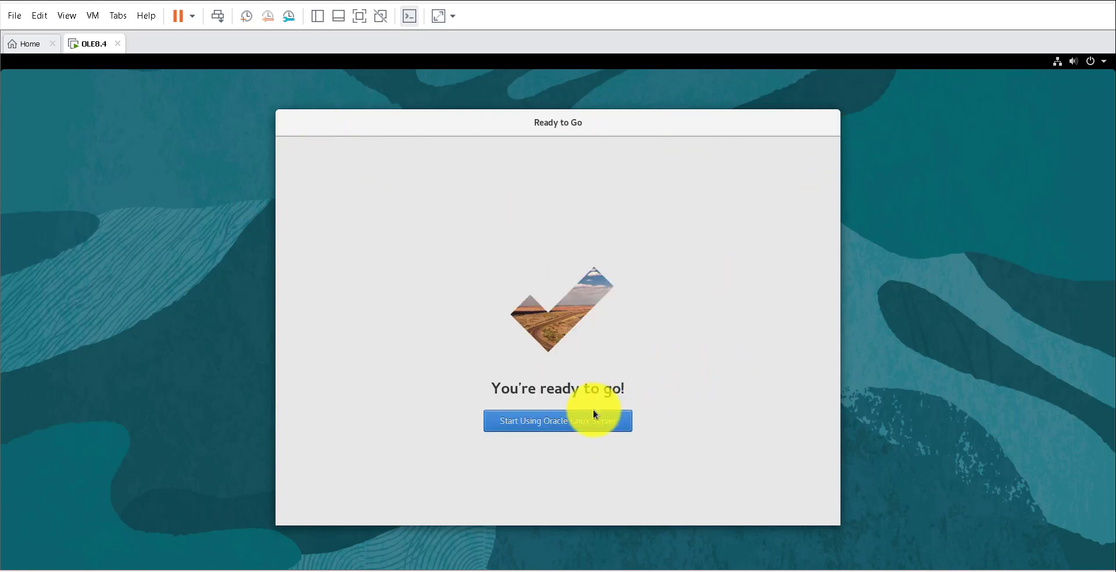
left_click(533, 425)
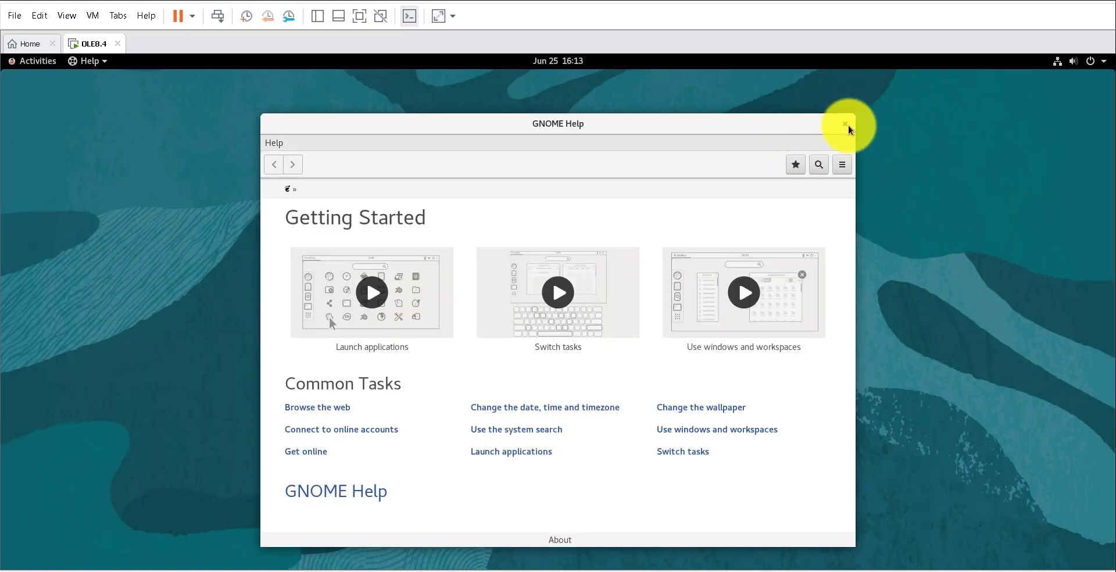
- Close the help window, open a terminal, zoom its text in and move it left
left_click(844, 124)
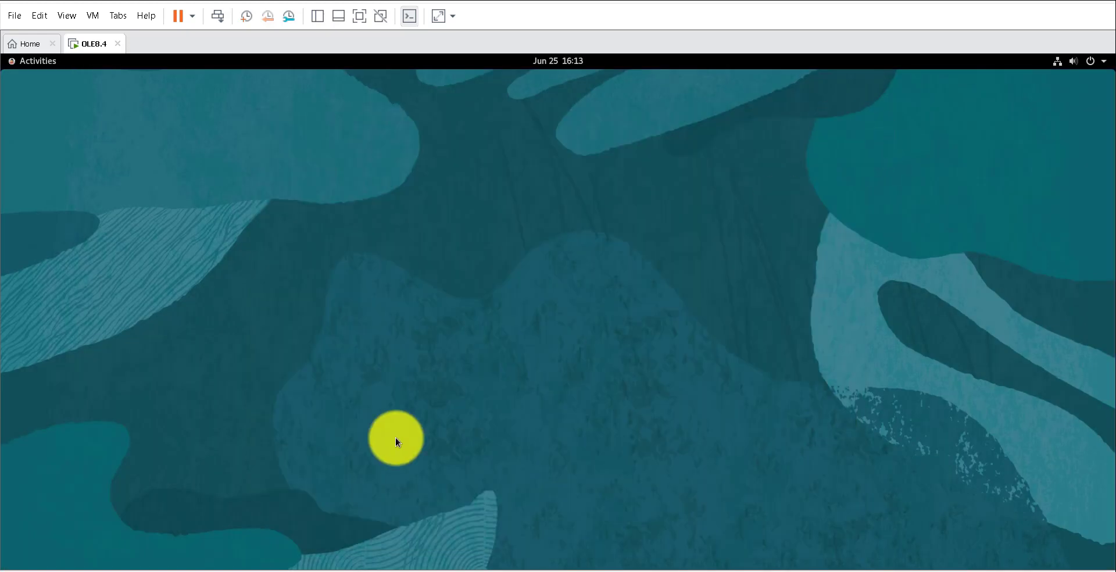
left_click(36, 68)
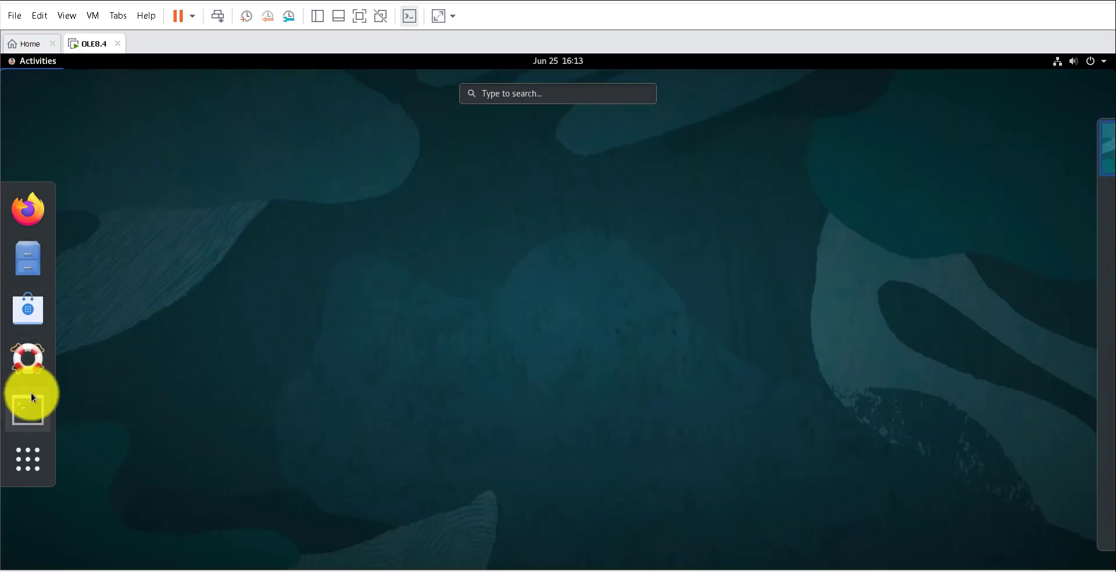
left_click(33, 412)
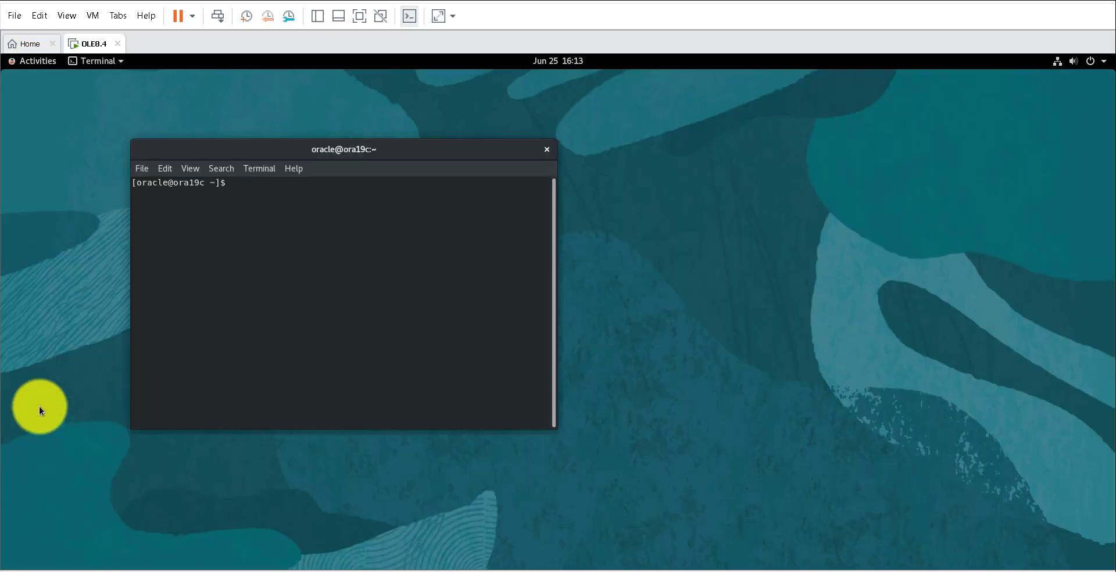
left_click(190, 168)
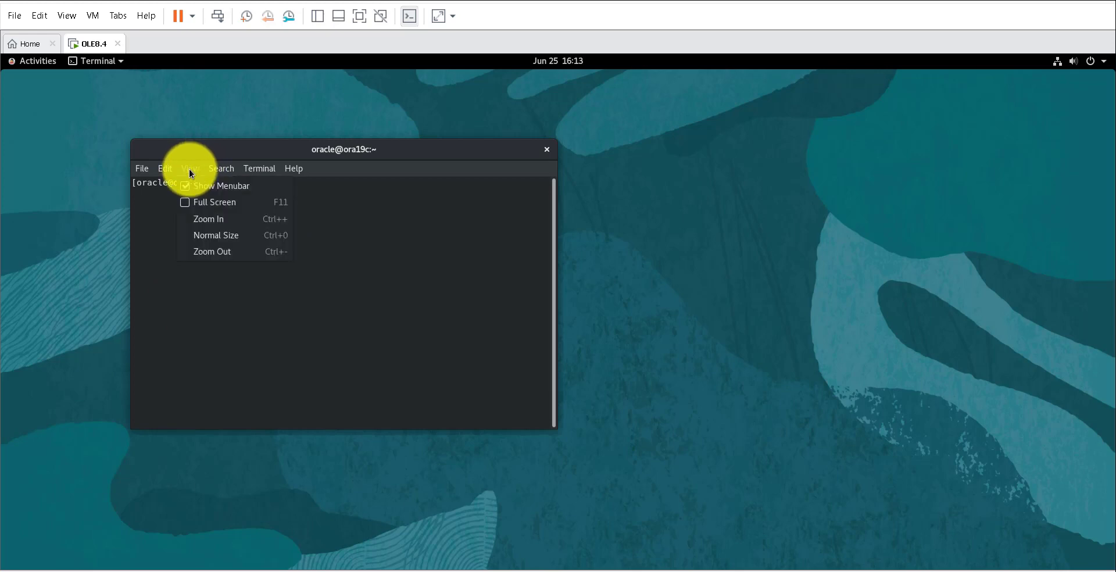
left_click(222, 217)
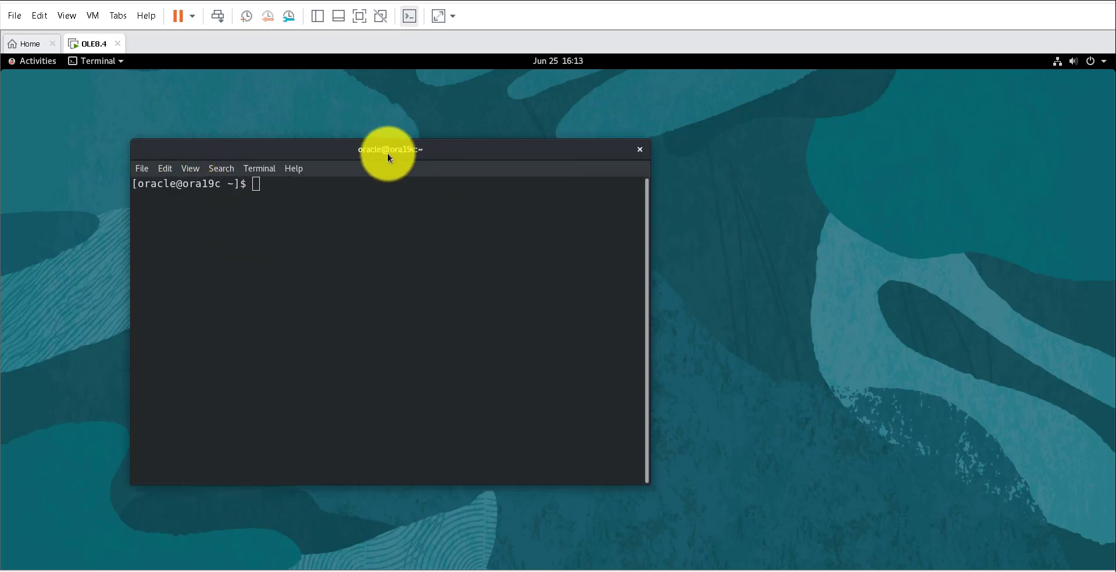
left_click_drag(396, 152, 343, 149)
- Run hostnamectl and highlight the hostname ora19c.mydomain.com and icon name computer-vm
type("host")
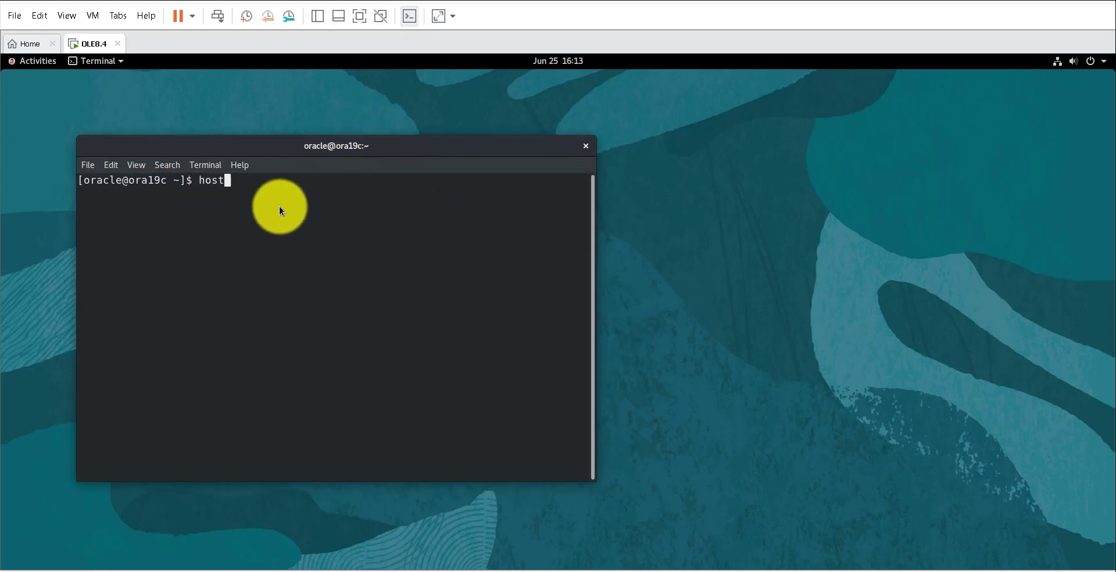
type("namectl")
key("Return")
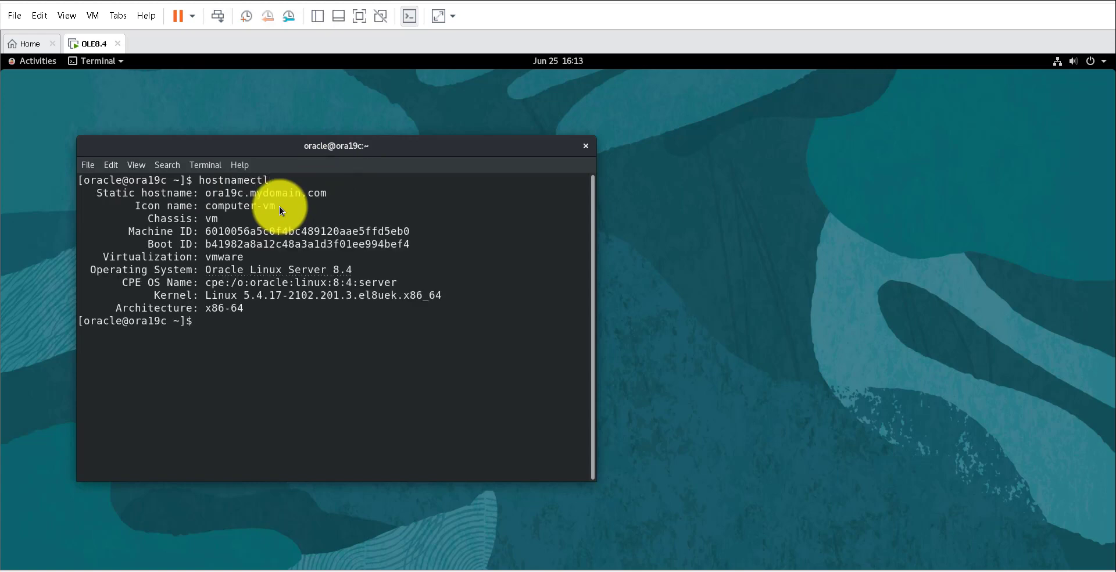
double_click(155, 194)
double_click(228, 193)
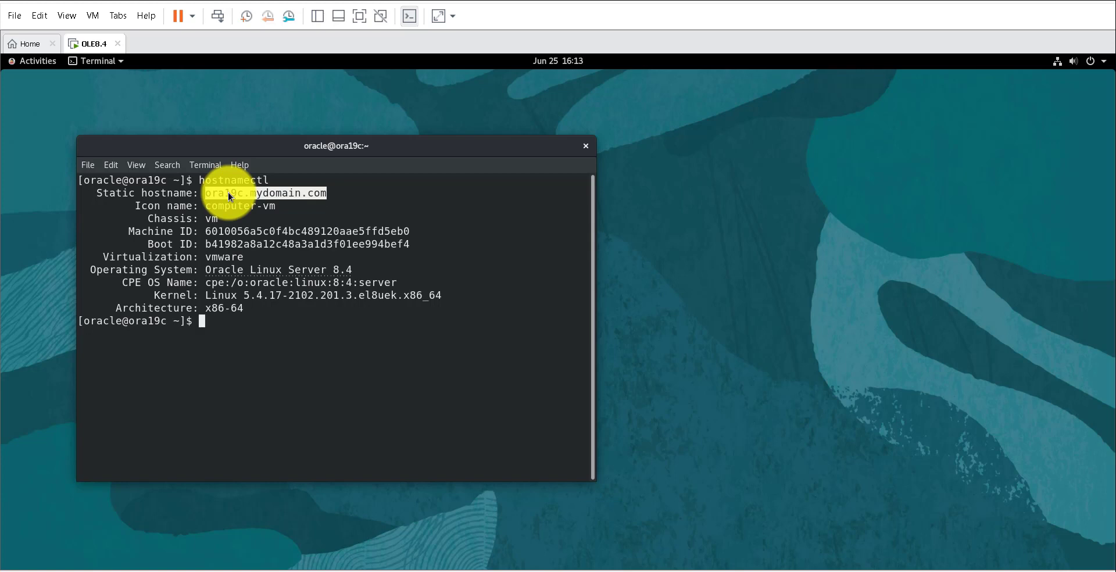
left_click(219, 205)
double_click(219, 204)
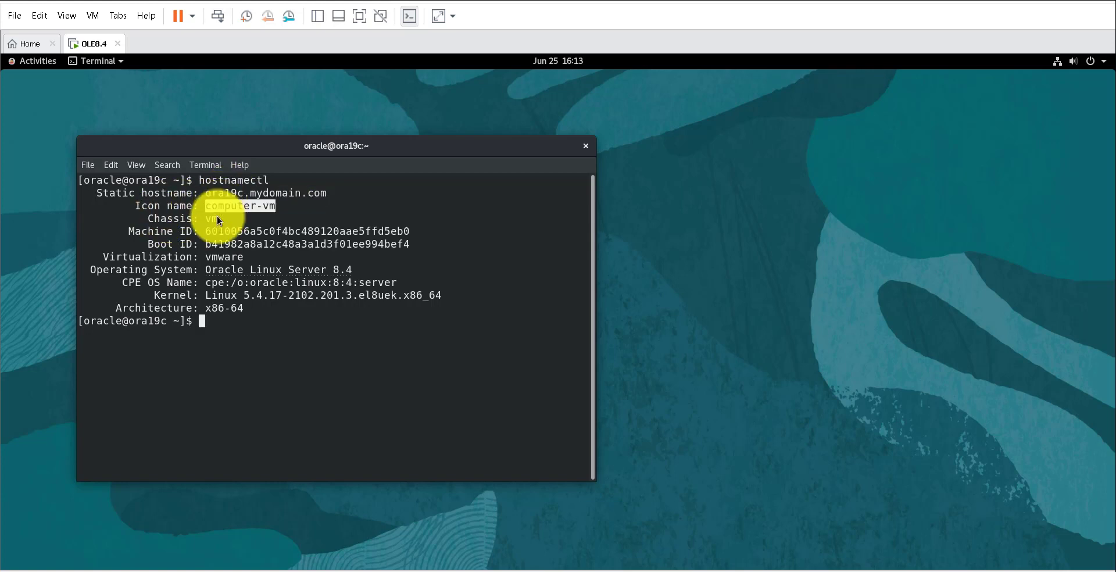
- Highlight the Machine ID, Boot ID, Virtualization vmware, Architecture and Kernel lines
double_click(153, 231)
double_click(164, 244)
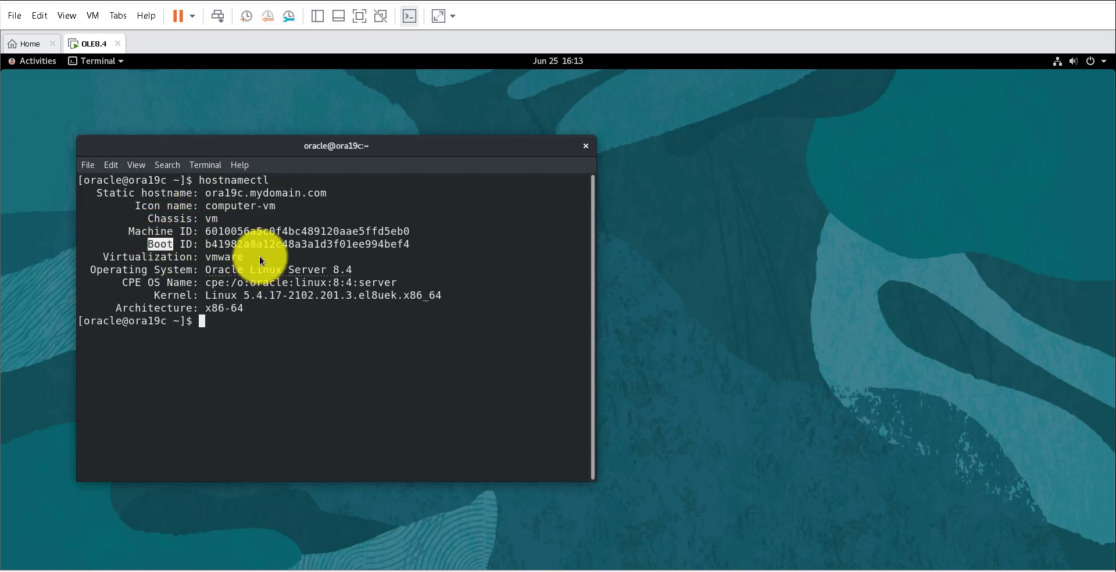
double_click(158, 257)
double_click(229, 257)
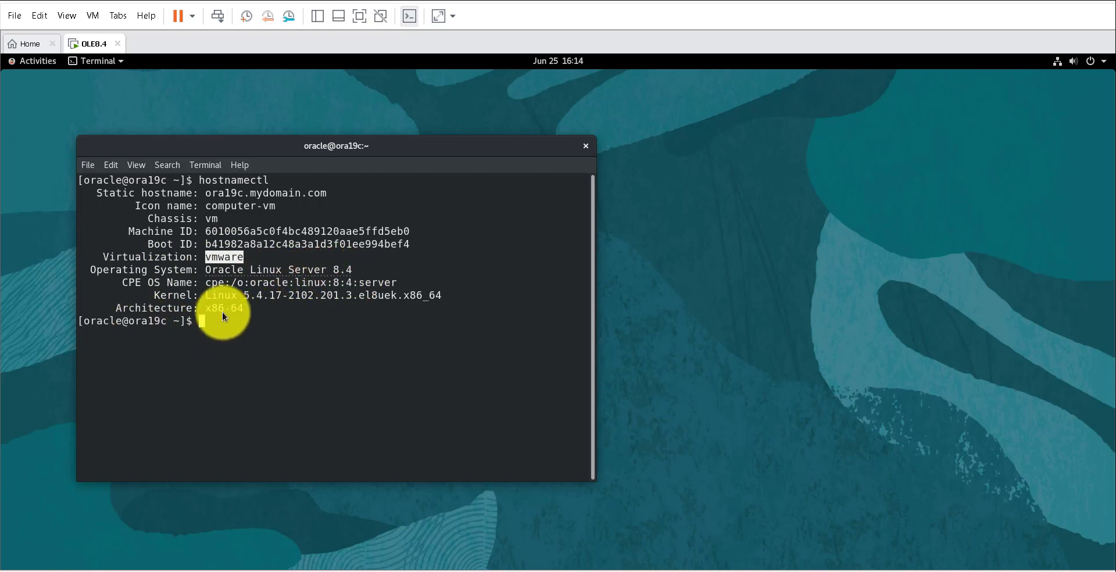
left_click_drag(253, 309, 225, 309)
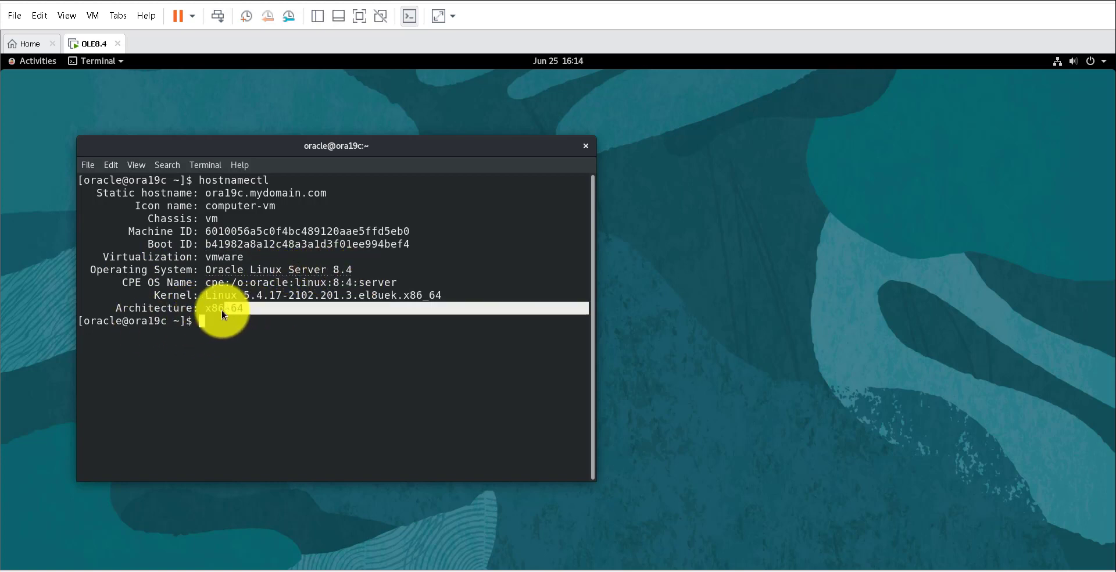
double_click(176, 297)
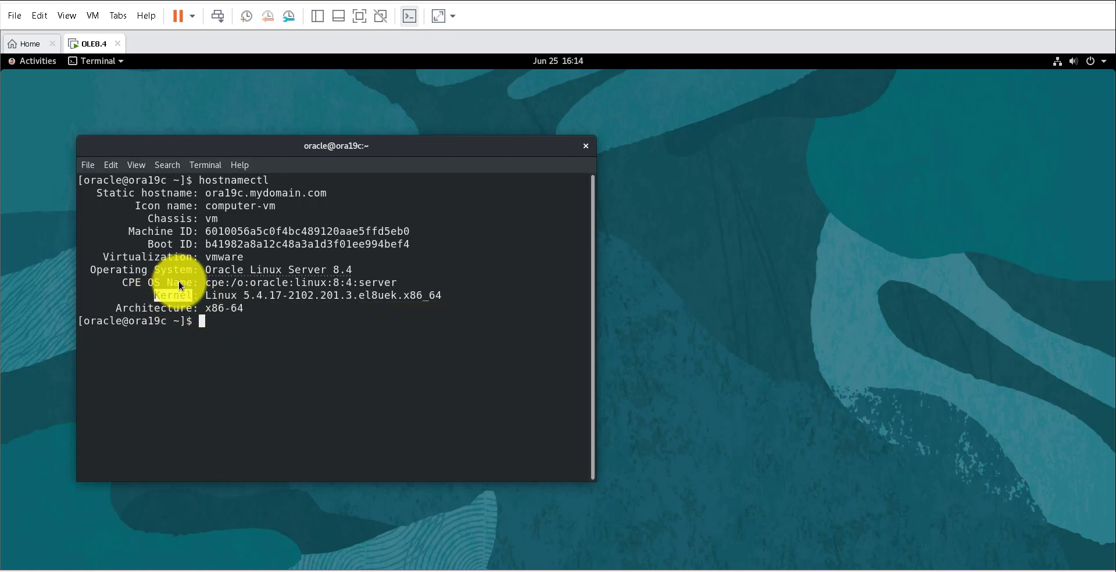
left_click(230, 332)
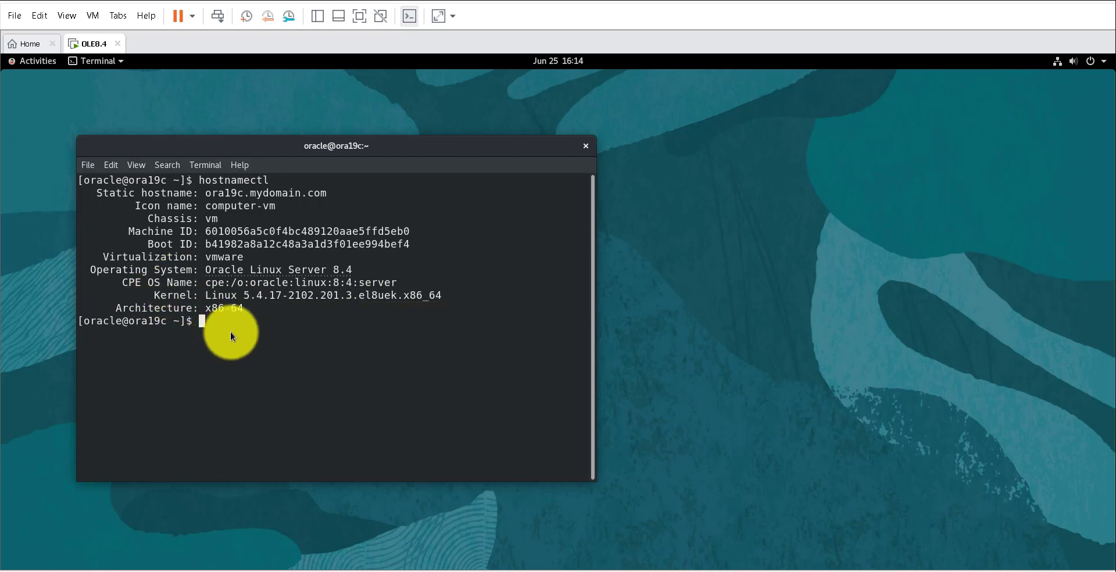
- Ping google.com from the guest terminal, then stop it with Ctrl+C to see statistics
key("Return")
key("Return")
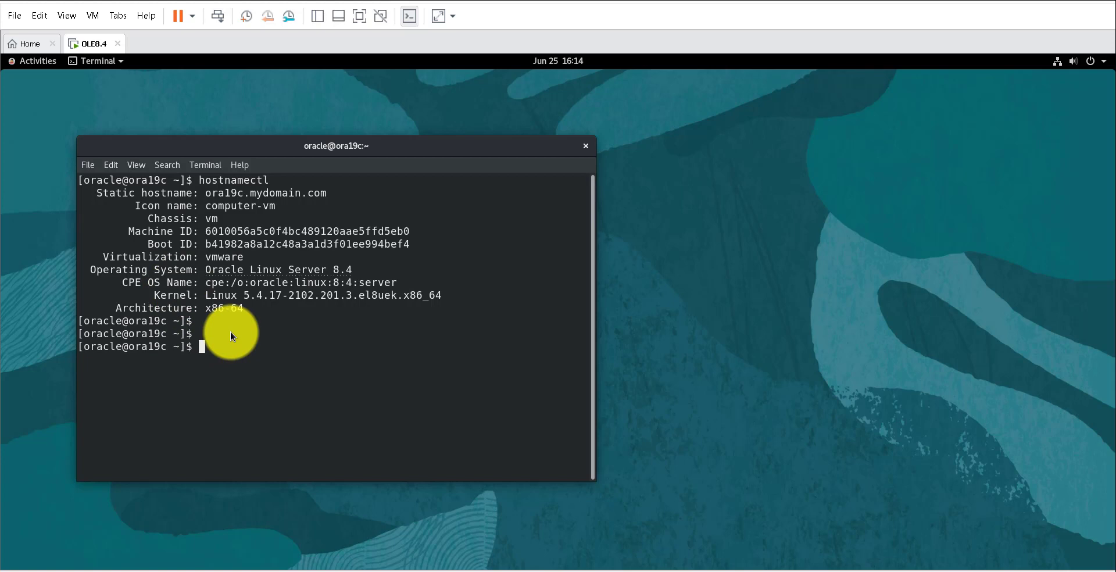
type("ping google.com")
key("Return")
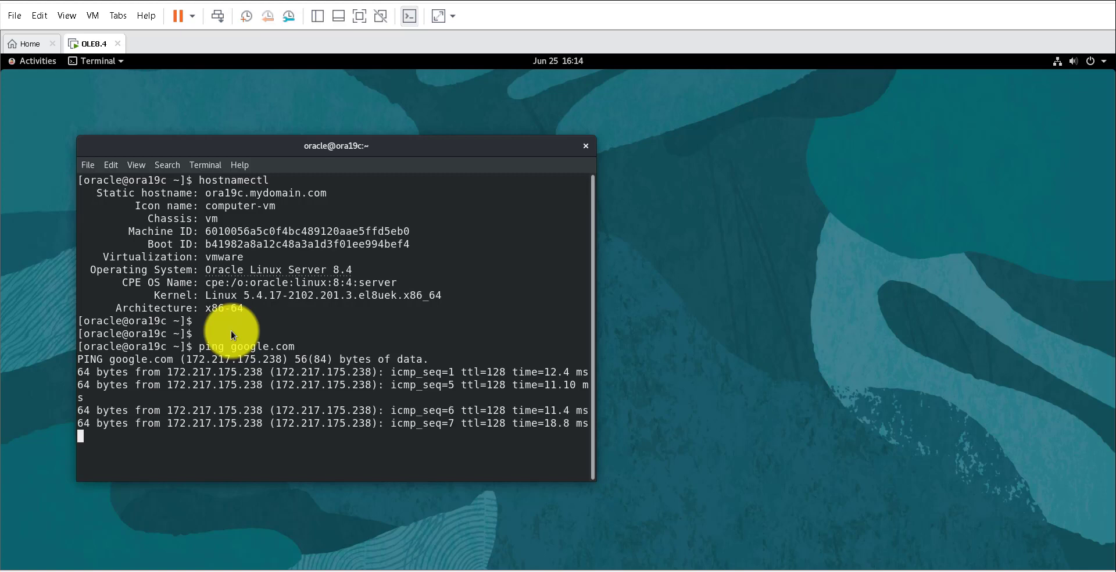
key("ctrl+c")
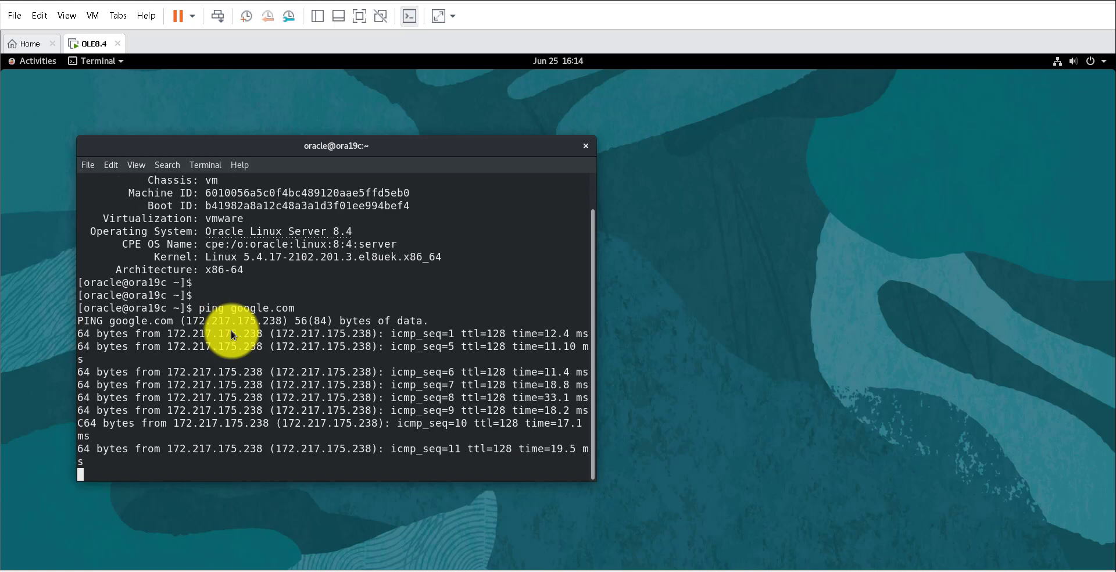
key("ctrl+c")
key("Return")
key("Return")
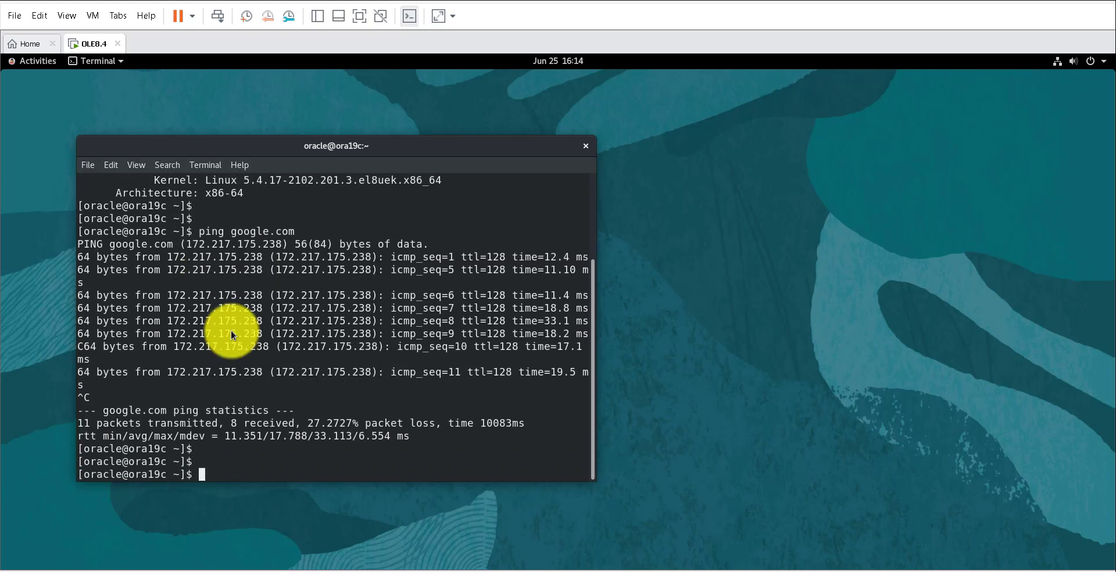
left_click(33, 64)
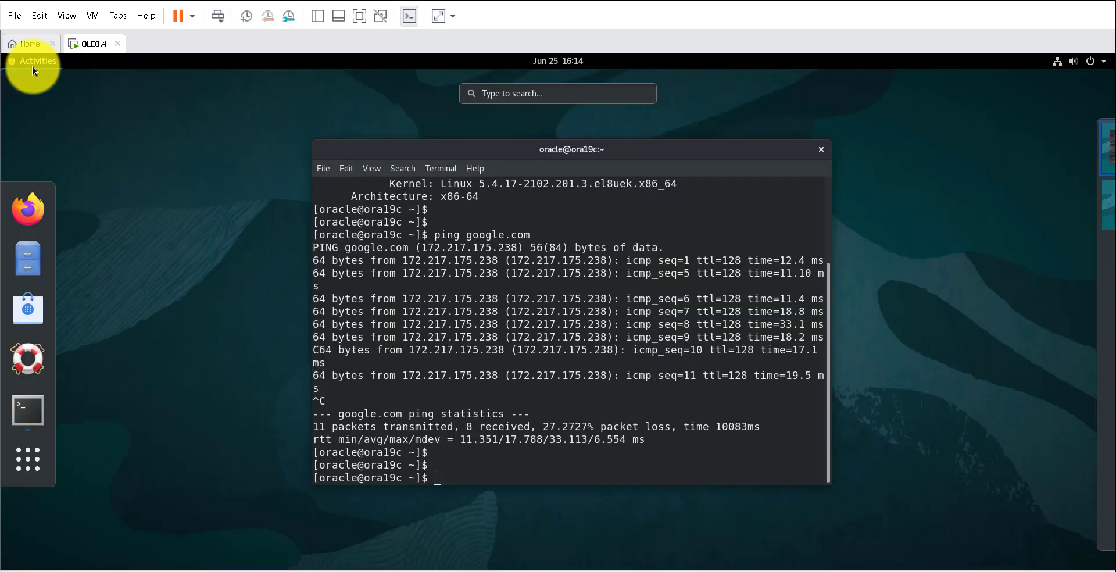
left_click(33, 204)
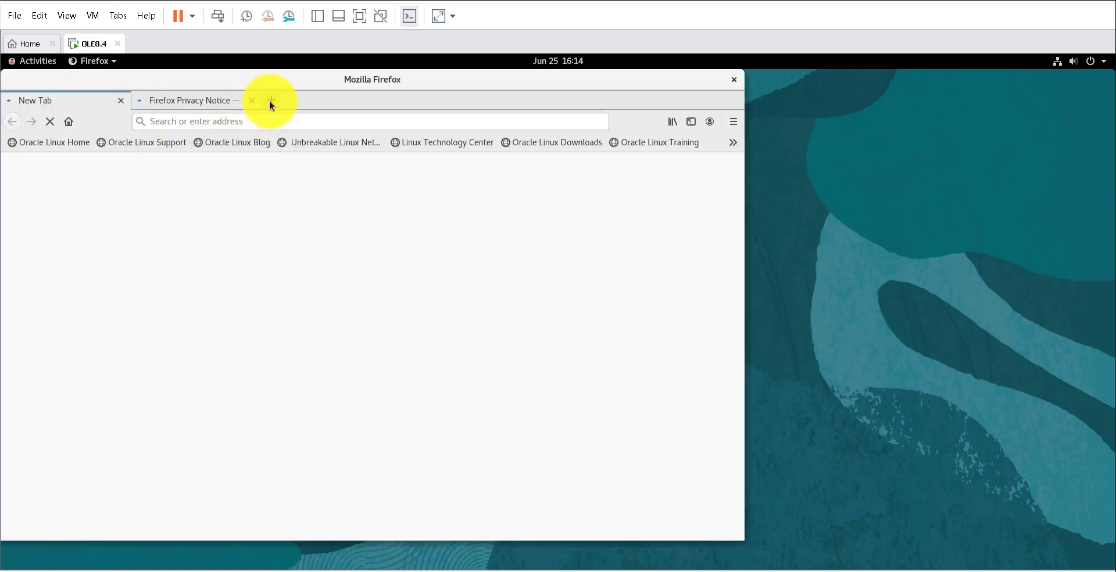
left_click(270, 102)
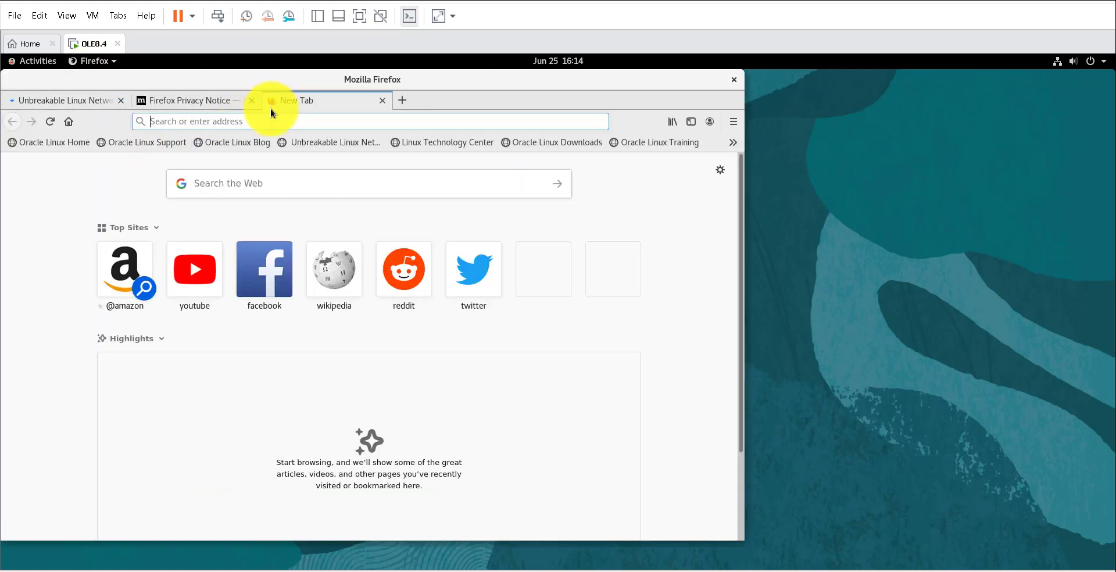
left_click(251, 124)
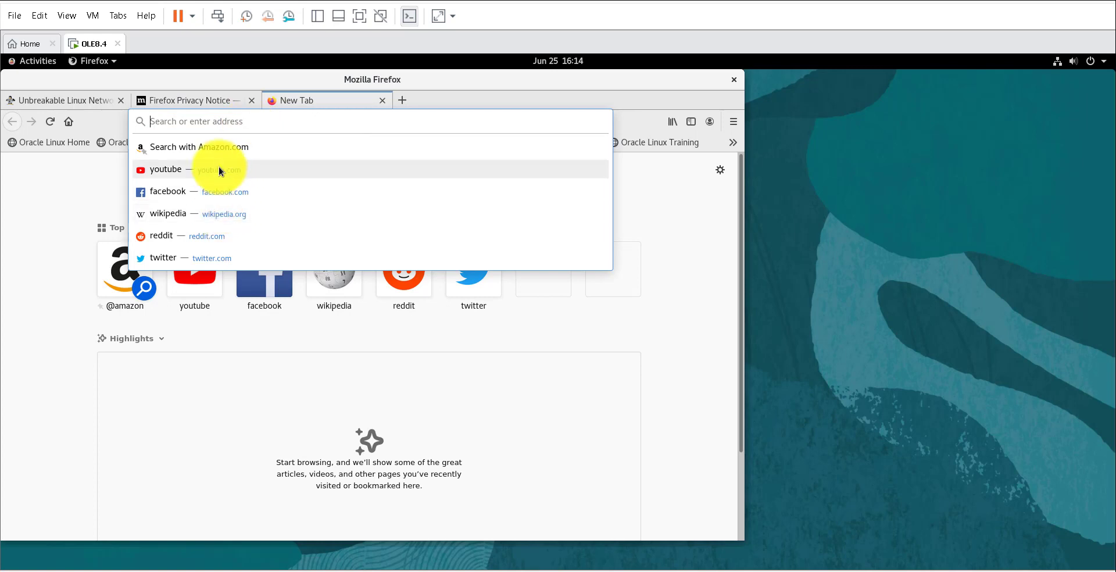
left_click(209, 169)
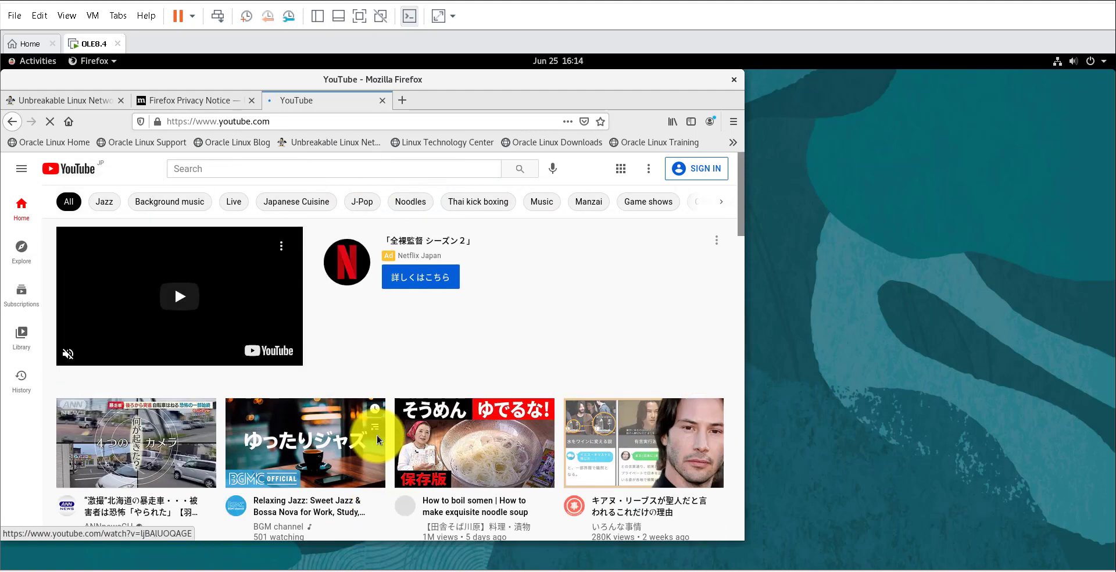
left_click(734, 79)
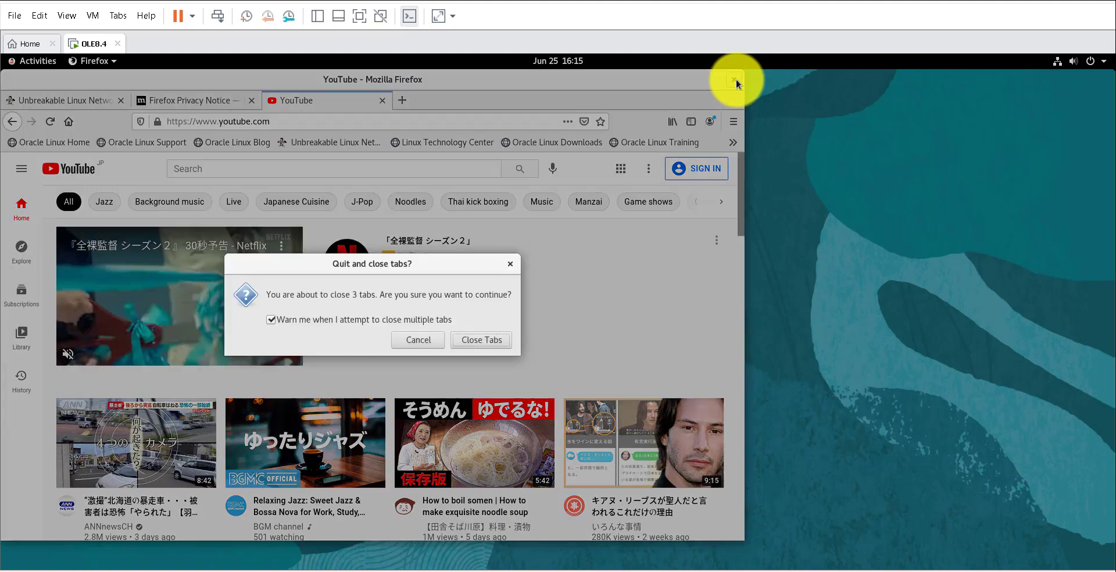
left_click(482, 341)
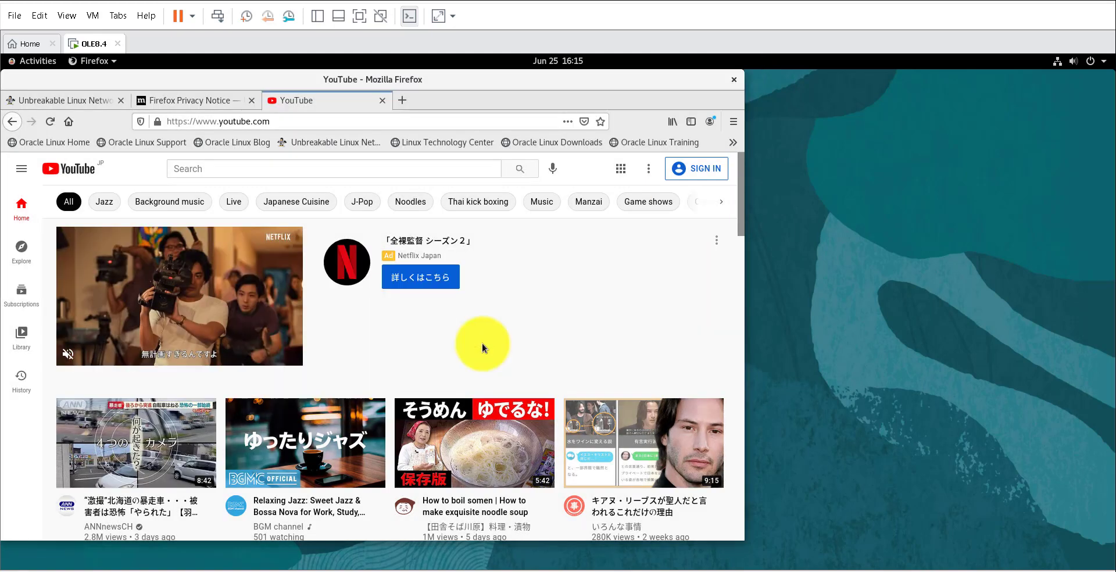